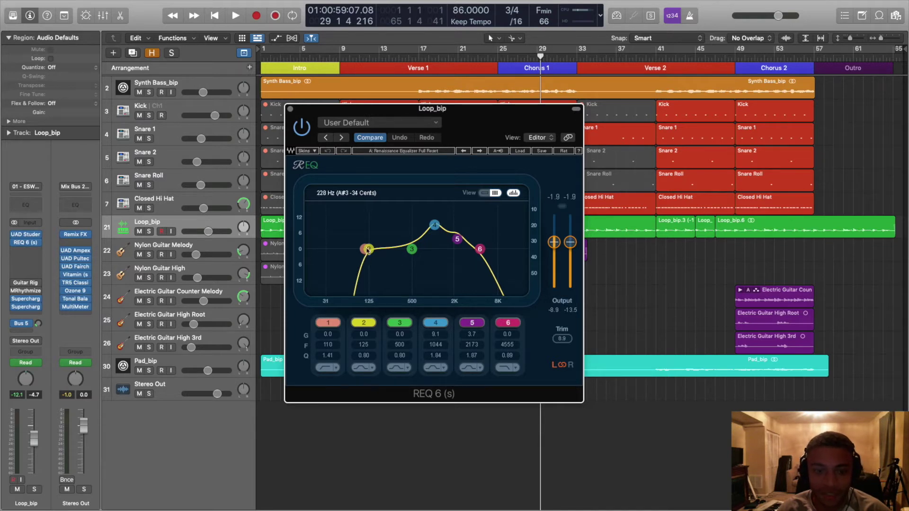
Lower the first band's frequency in the REQ 6 equalizer on the Loop_bip track.
left_click(338, 344)
left_click_drag(339, 344, 339, 383)
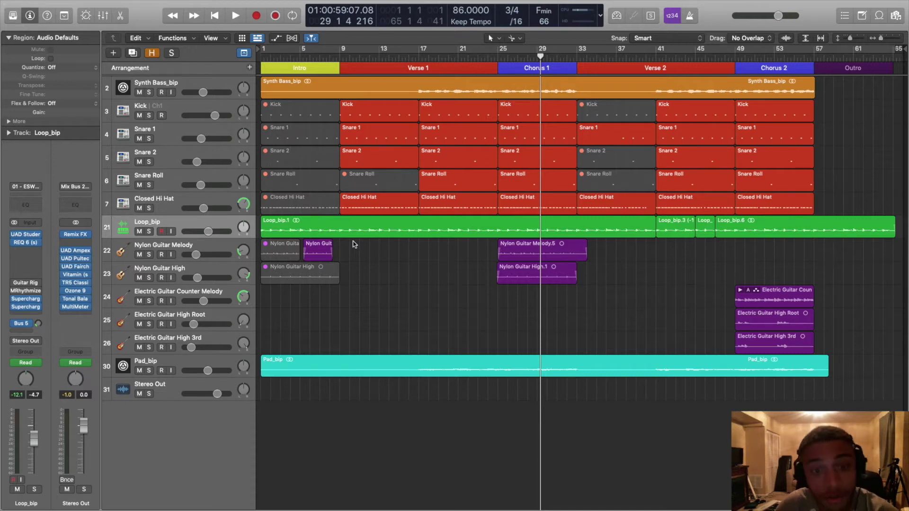
Play the song from the start of Verse 1 at bar 9 to hear the Loop_bip track's current level.
key("Return")
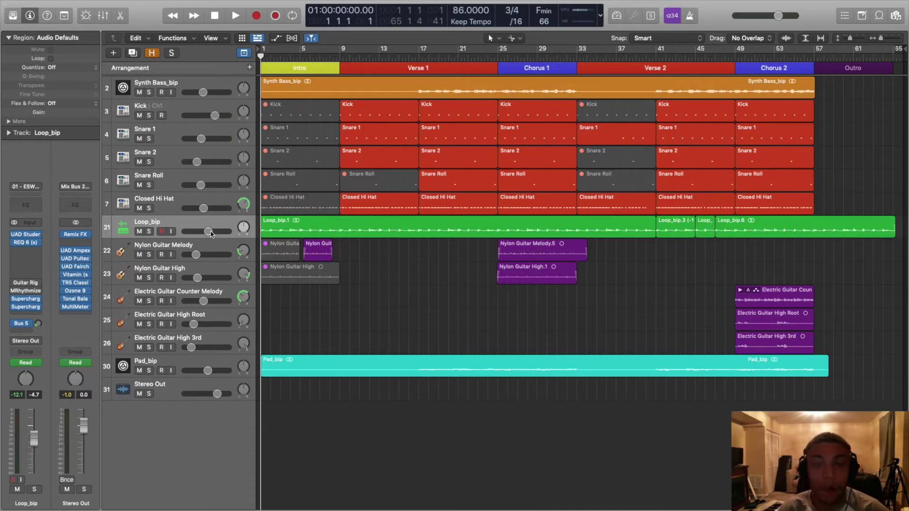
key("a")
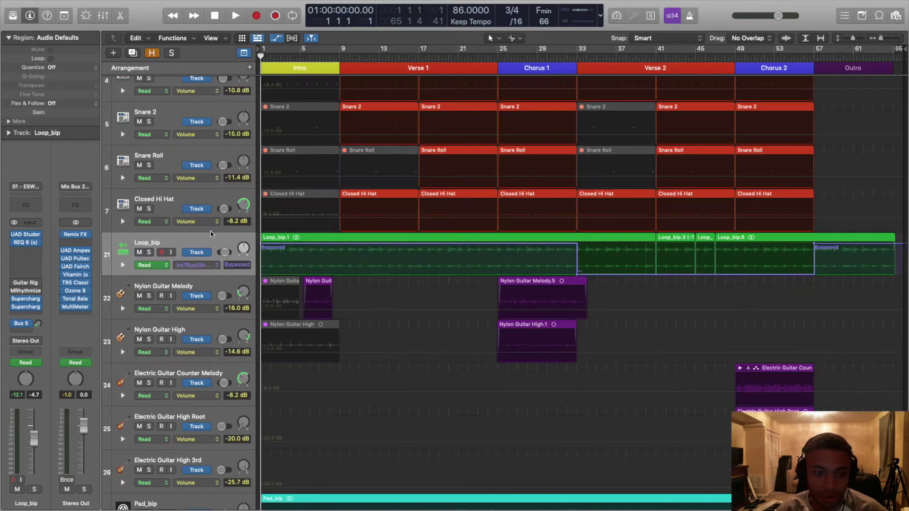
key("a")
left_click(341, 58)
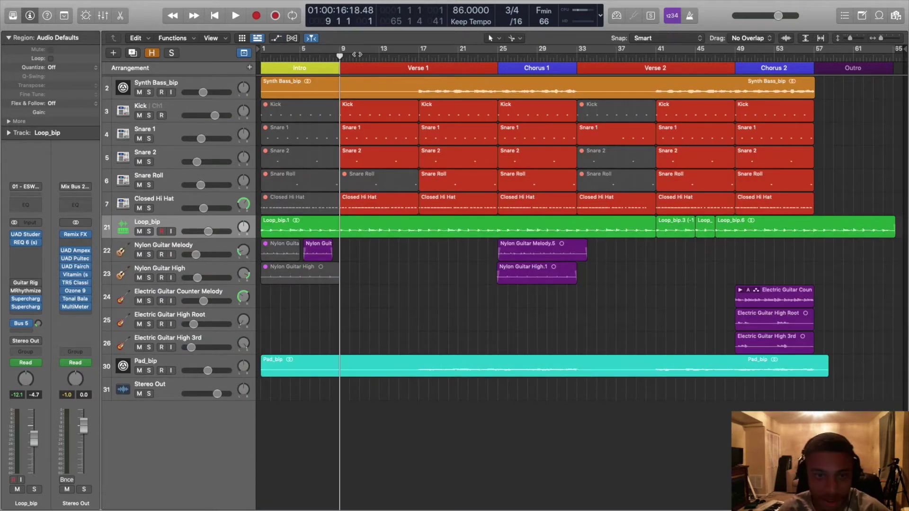
key("space")
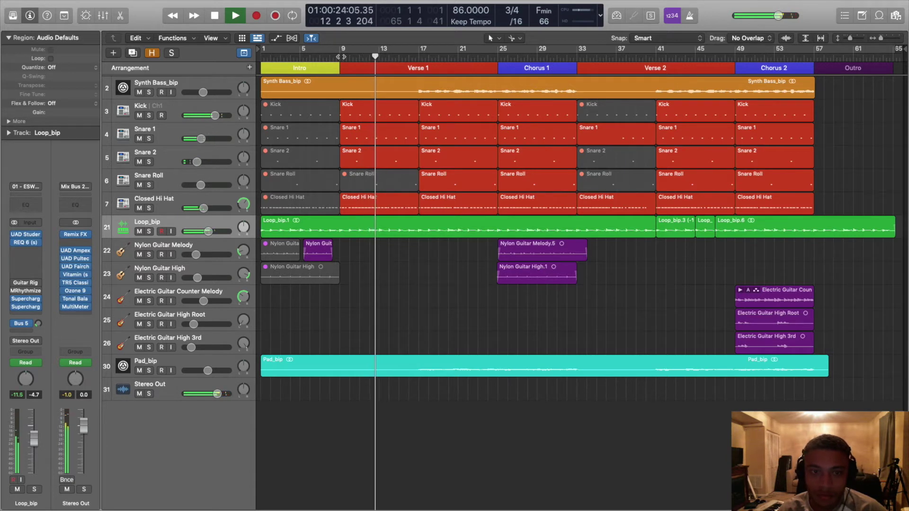
key("space")
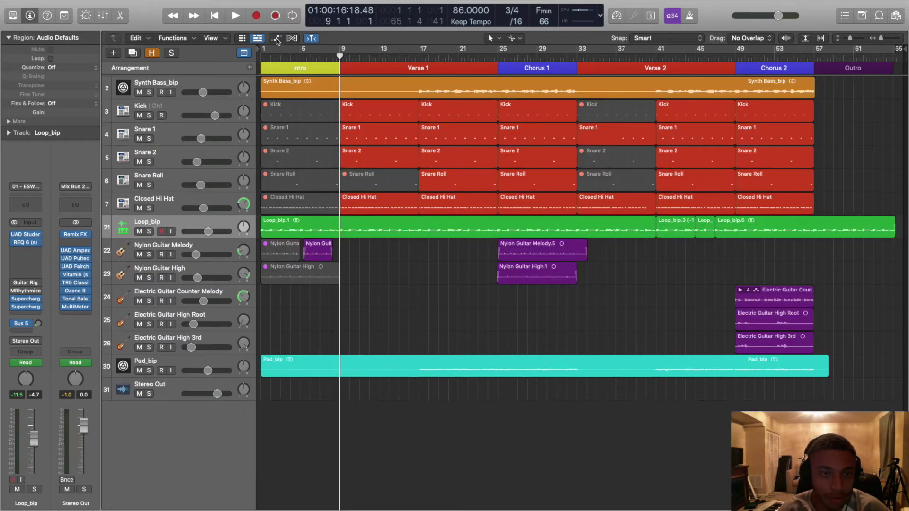
Show volume automation on the Loop_bip track and add a -4.7 dB point at bar 9.
left_click(278, 41)
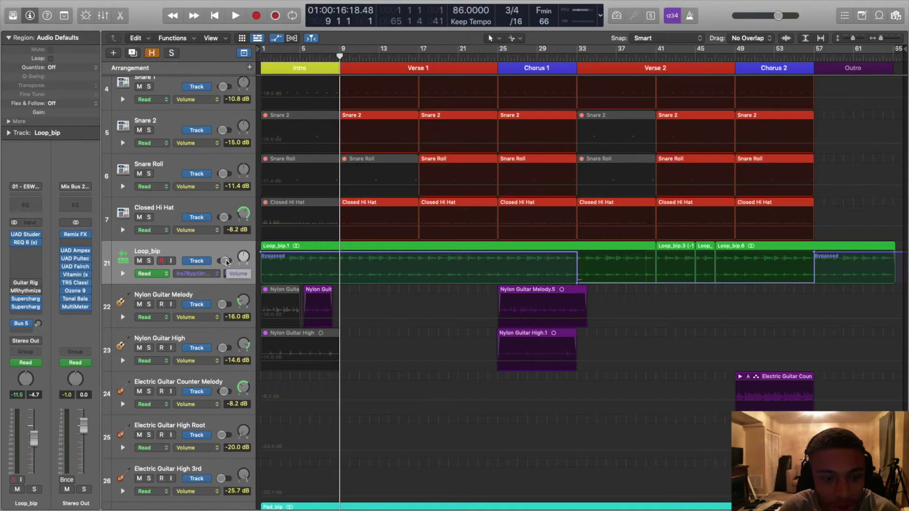
left_click(227, 261)
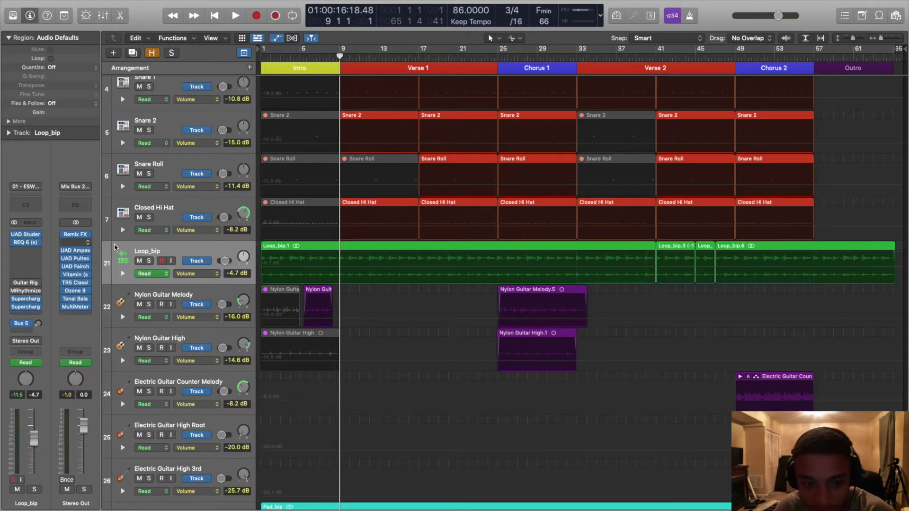
left_click(261, 267)
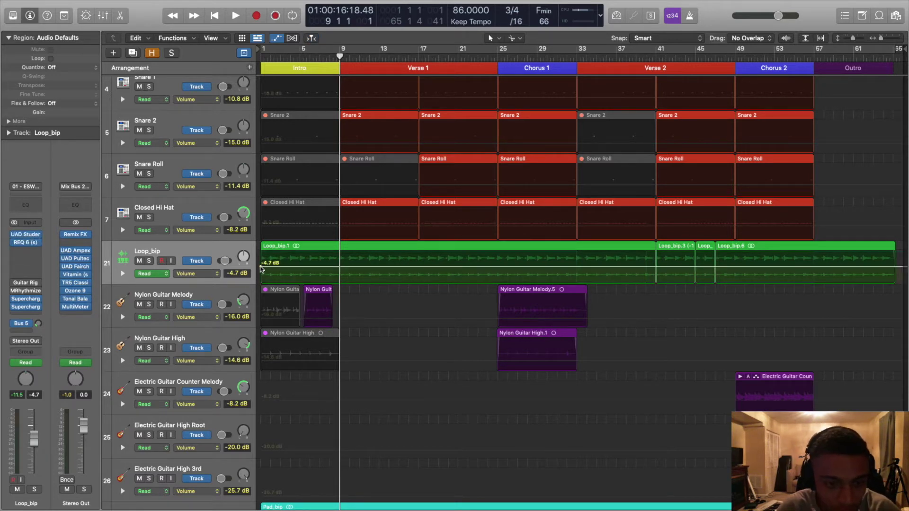
left_click(261, 267)
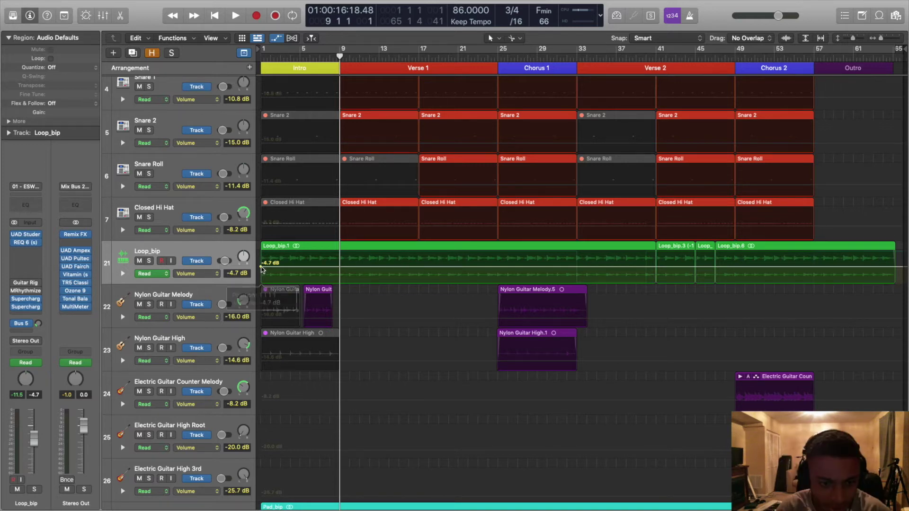
left_click(261, 268)
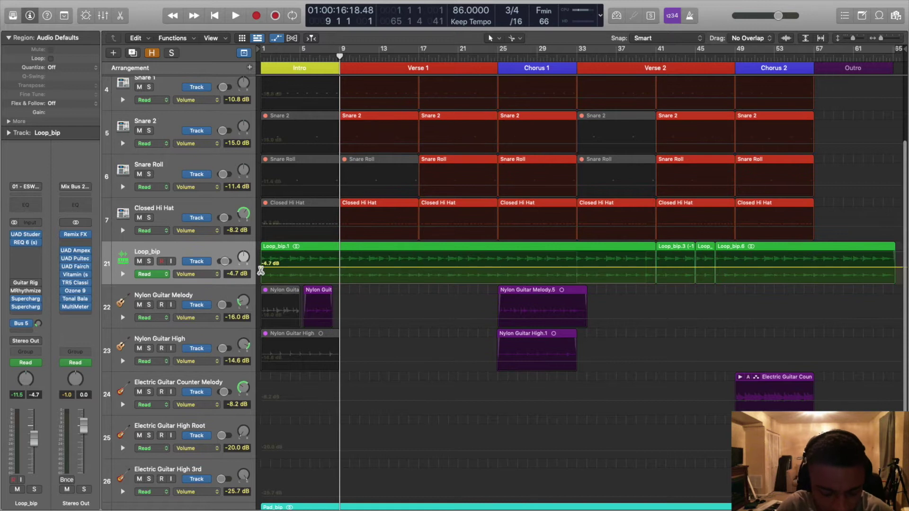
left_click(311, 38)
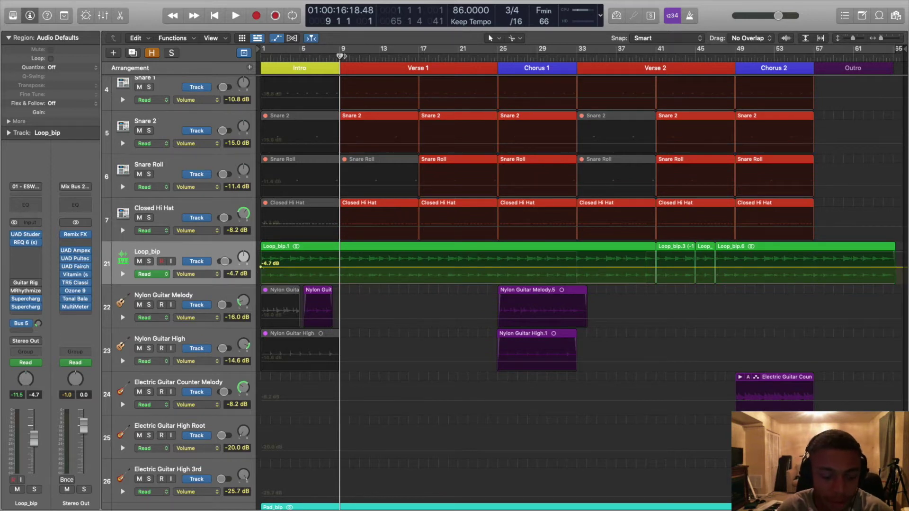
left_click(341, 271, "super")
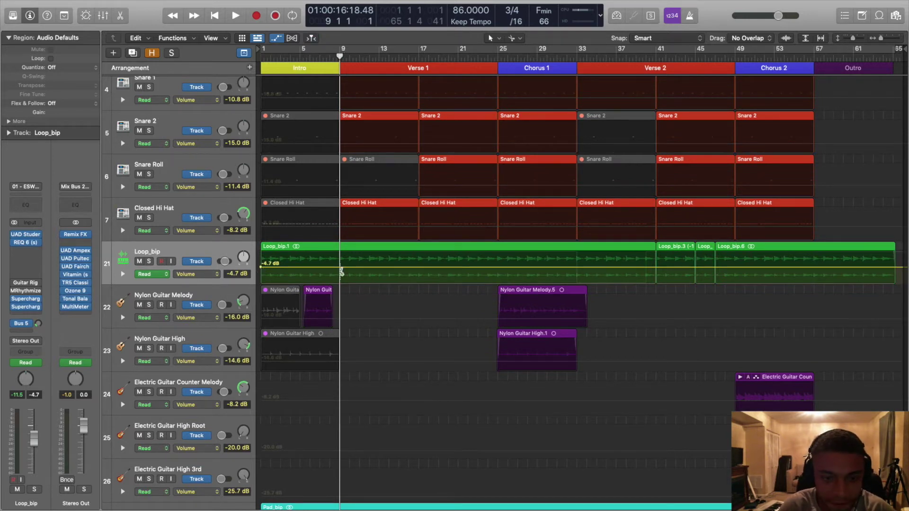
Add a volume automation point on Loop_bip at bar 17 and raise it to +0.8 dB.
left_click(432, 57)
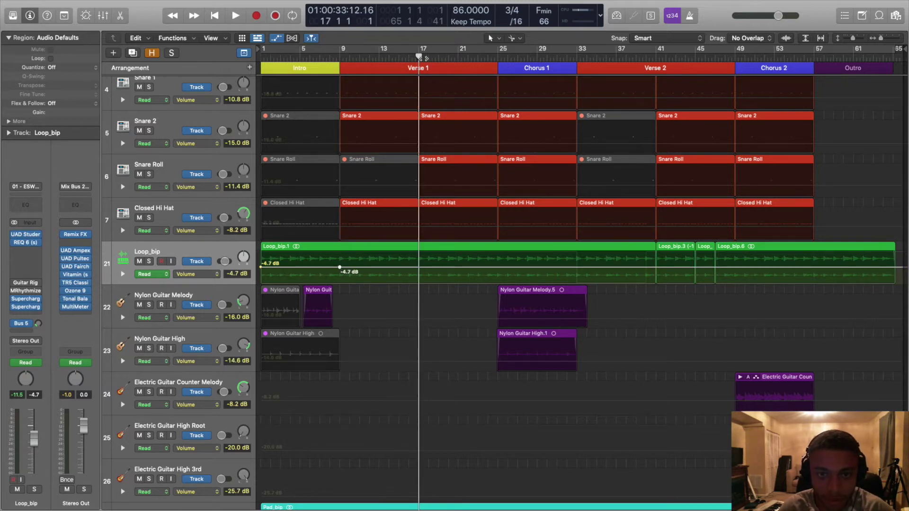
left_click_drag(358, 57, 363, 58)
left_click(420, 58)
key("alt+super+y")
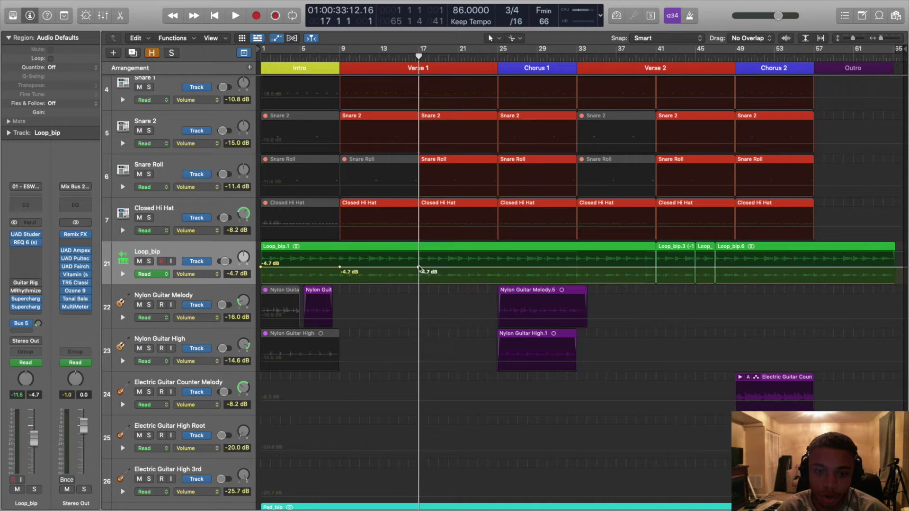
left_click(419, 268)
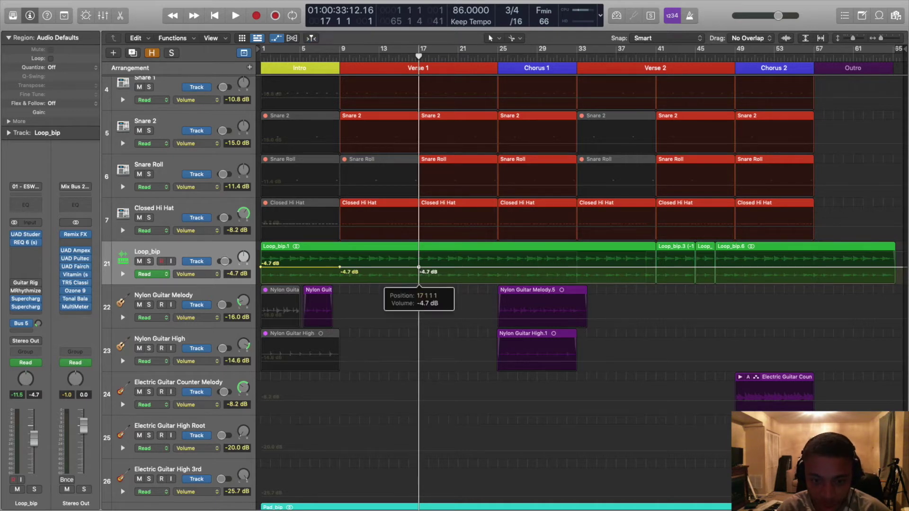
left_click_drag(420, 267, 419, 260)
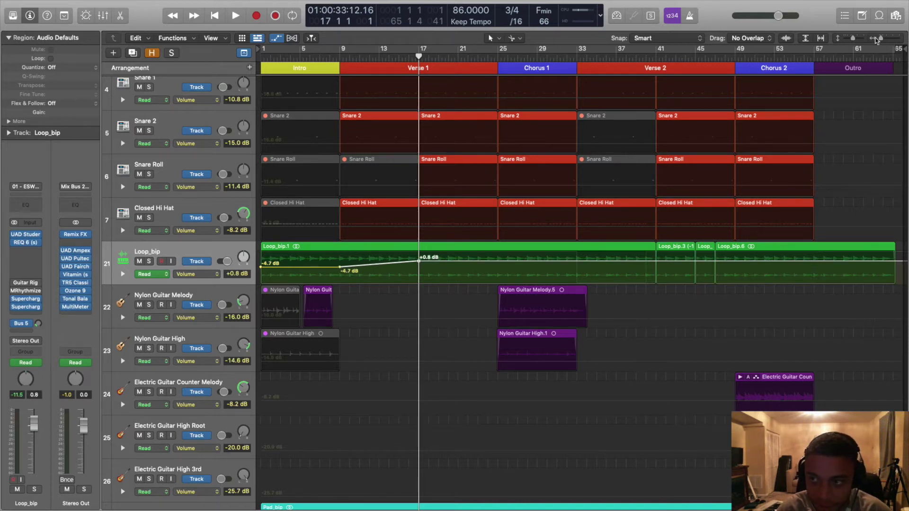
Play Verse 1 from bar 9 to check how the Loop_bip fader follows the rising volume automation.
left_click_drag(882, 39, 884, 39)
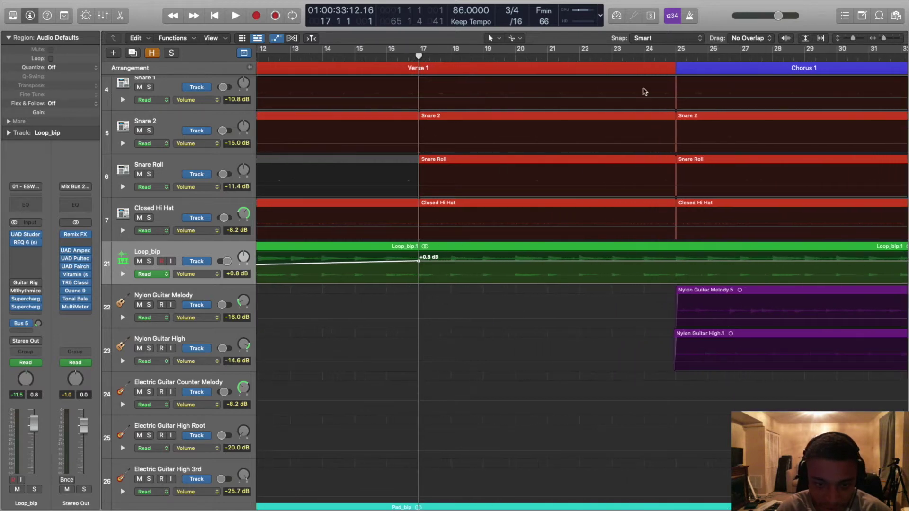
scroll(568, 111, "left", 2)
scroll(567, 111, "left", 4)
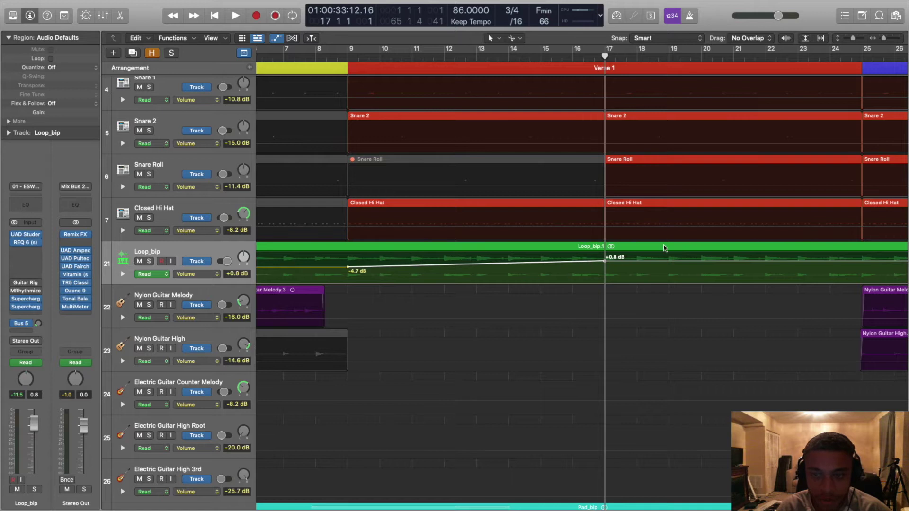
double_click(346, 58)
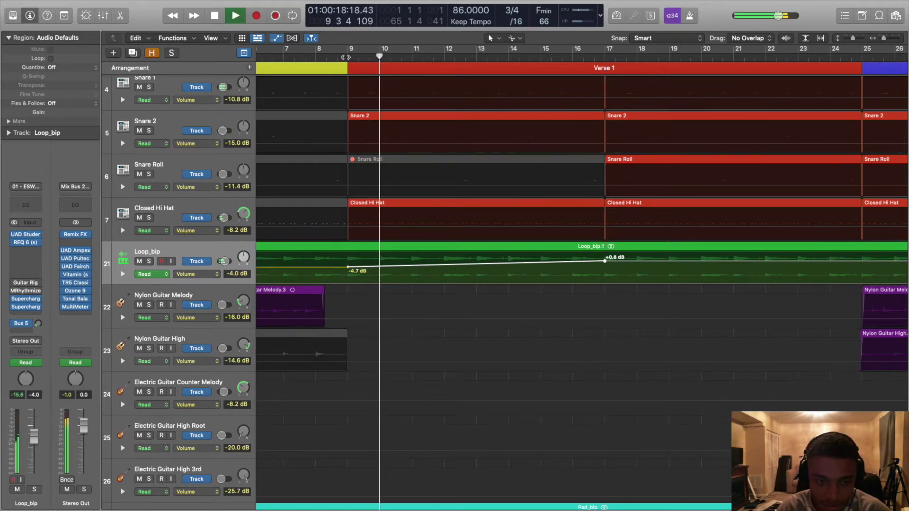
key("a")
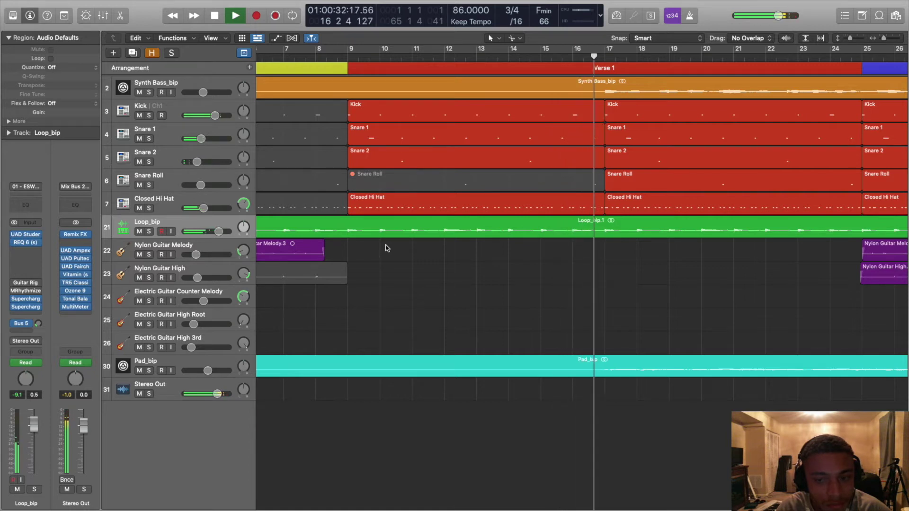
key("a")
key("space")
left_click(348, 59)
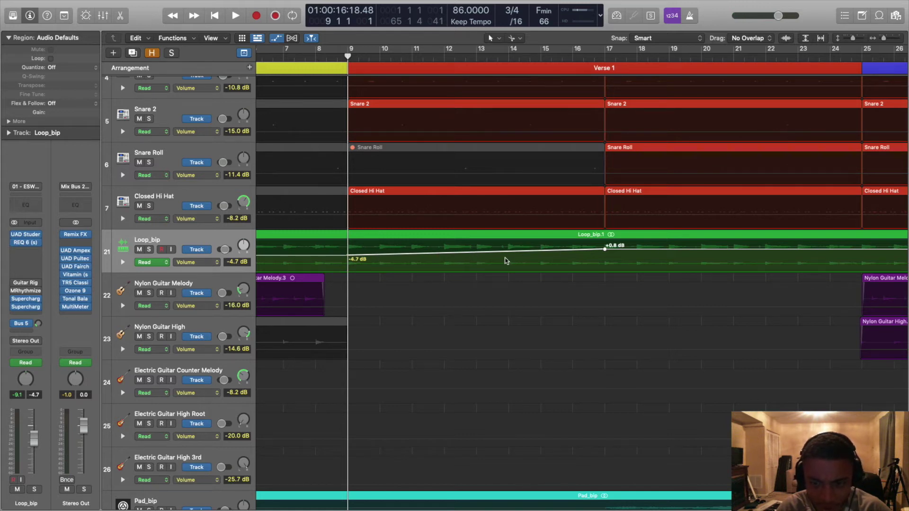
Lower the Loop_bip volume point at bar 17 to -21.4 dB and play the fade from bar 9.
left_click(605, 249)
left_click_drag(605, 249, 605, 266)
key("space")
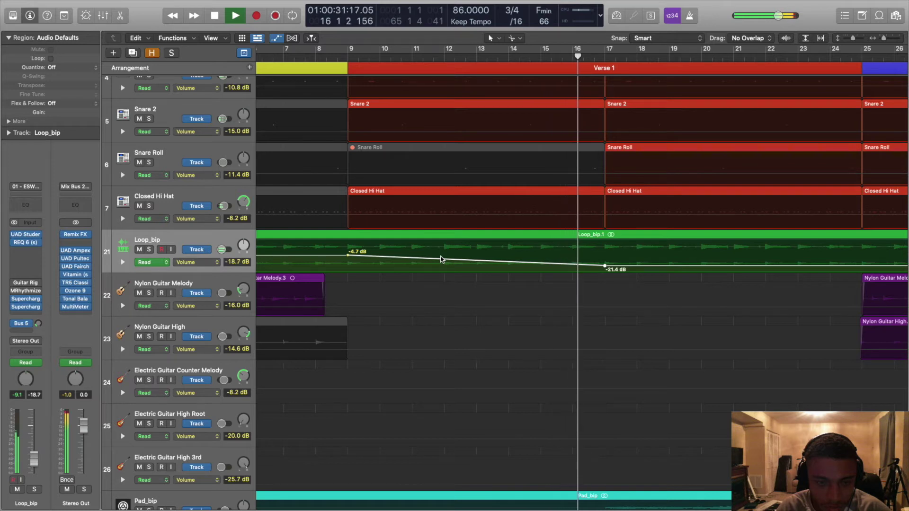
key("space")
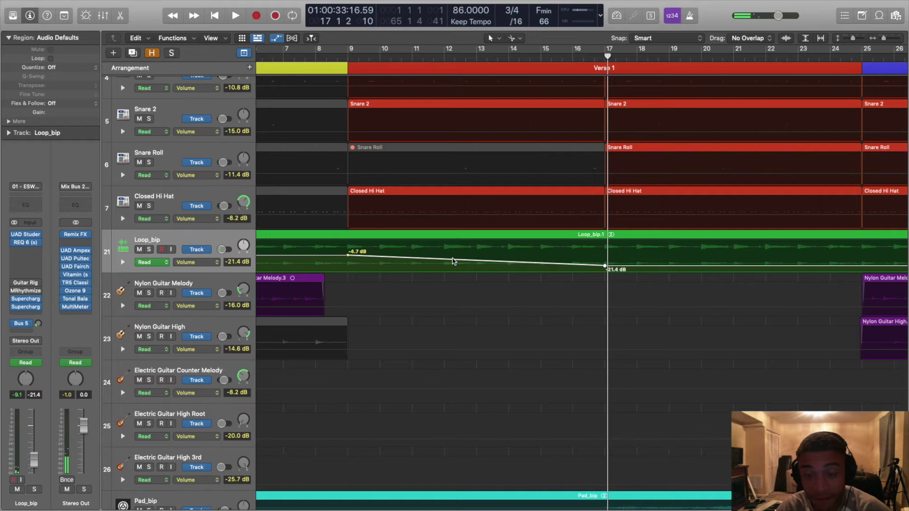
Draw a short volume dip on Loop_bip just after bar 9, down to -6.1 dB and back to -4.8 dB.
key("a")
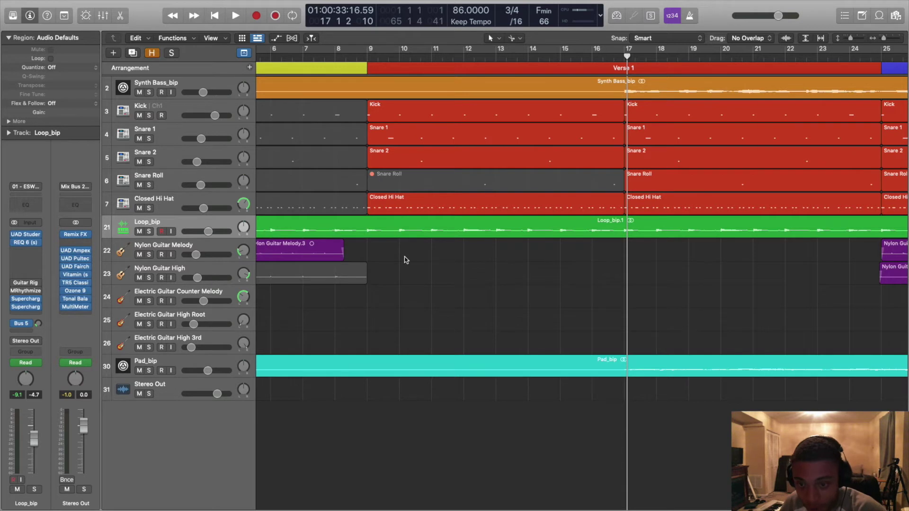
key("a")
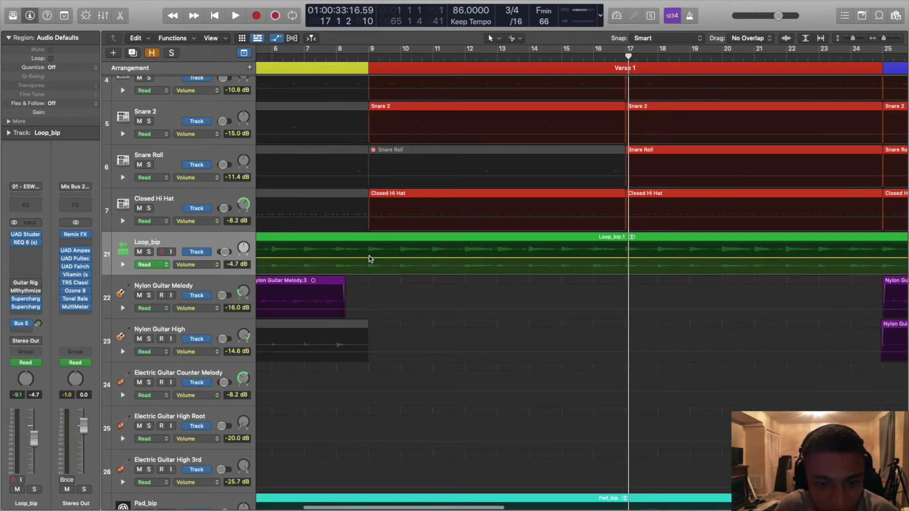
left_click(370, 258)
left_click_drag(384, 259, 398, 257)
scroll(402, 262, "down", 1)
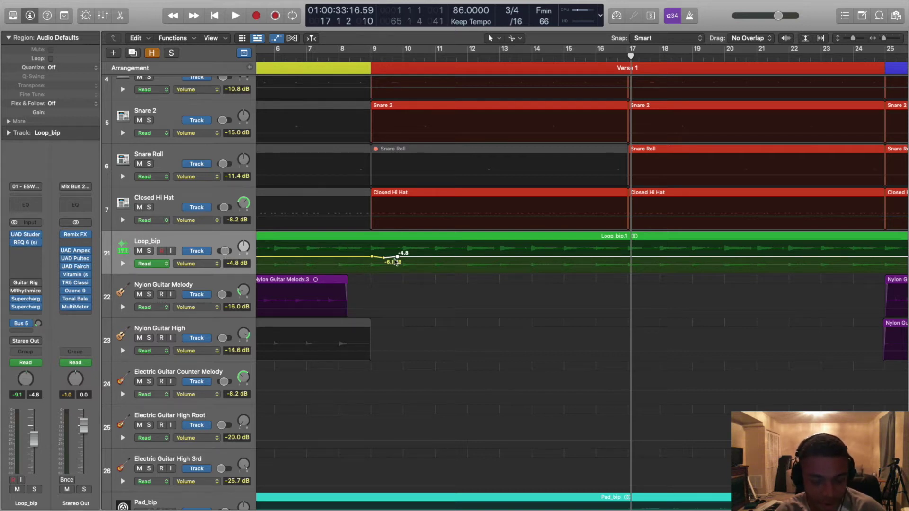
Try pulling the Loop_bip fader down to -28.0 dB, and play from bar 9 to test it against the automation.
left_click(373, 58)
left_click_drag(228, 252, 221, 252)
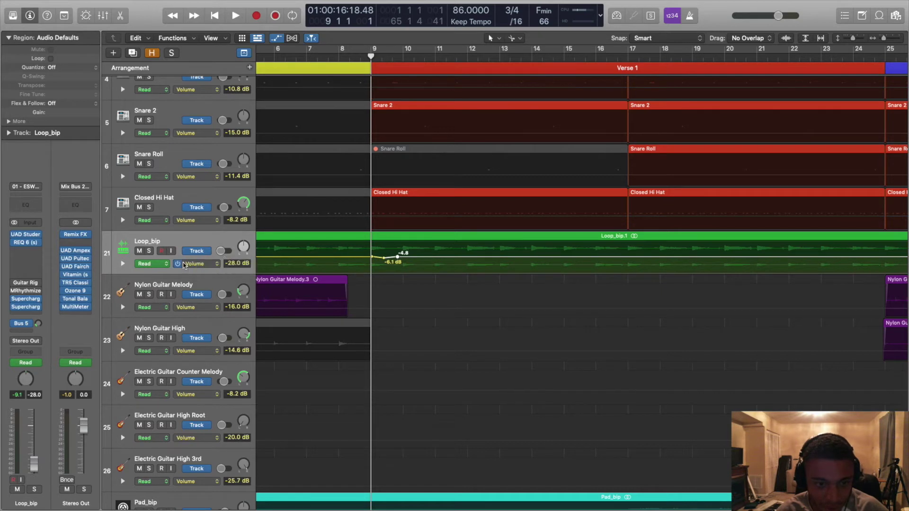
key("space")
key("space")
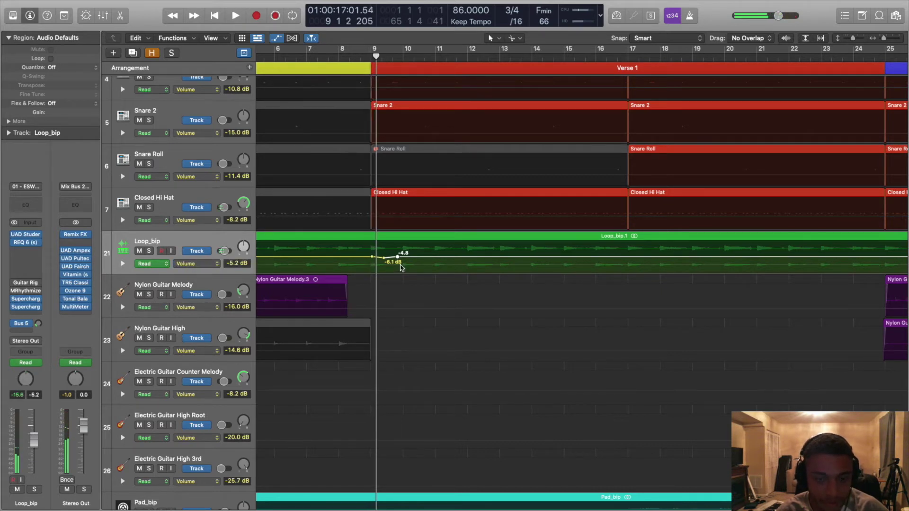
Raise the Loop_bip track's volume fader to -2.8 dB with the automation lanes hidden.
scroll(396, 258, "left", 5)
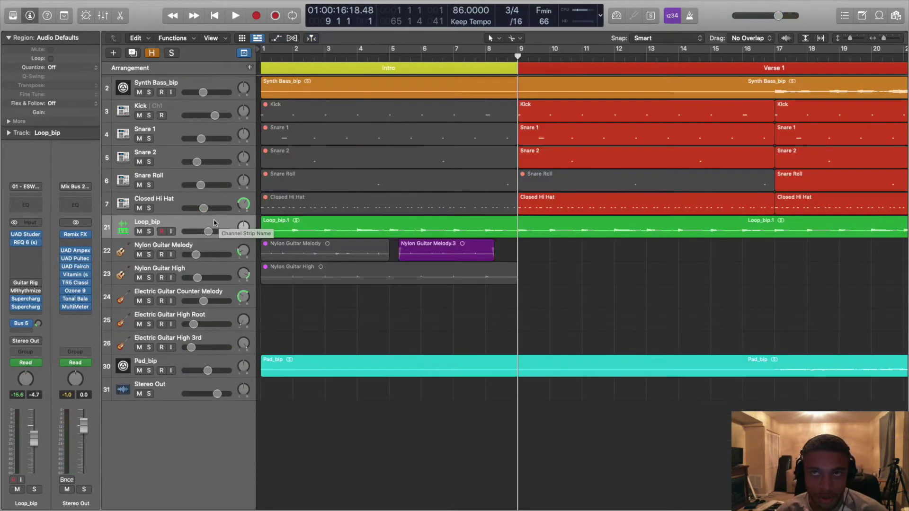
left_click_drag(207, 232, 212, 232)
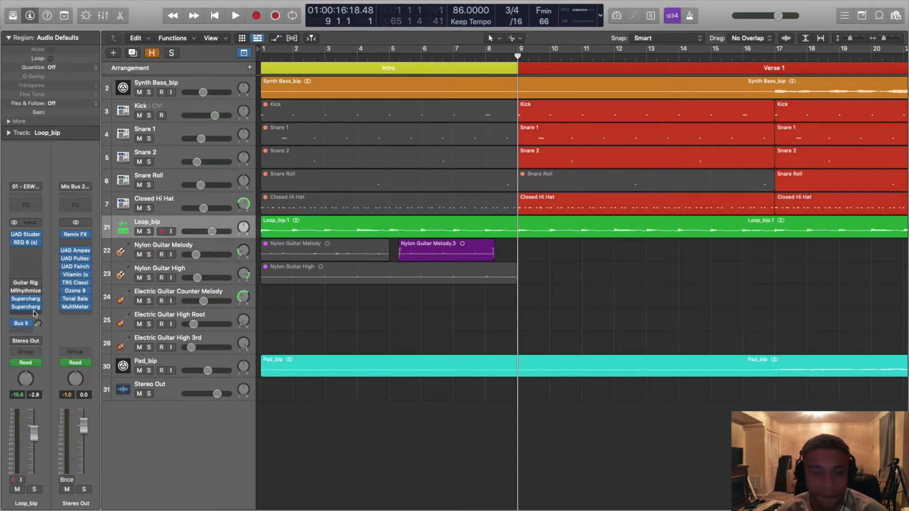
left_click(26, 315)
mouse_move(55, 390)
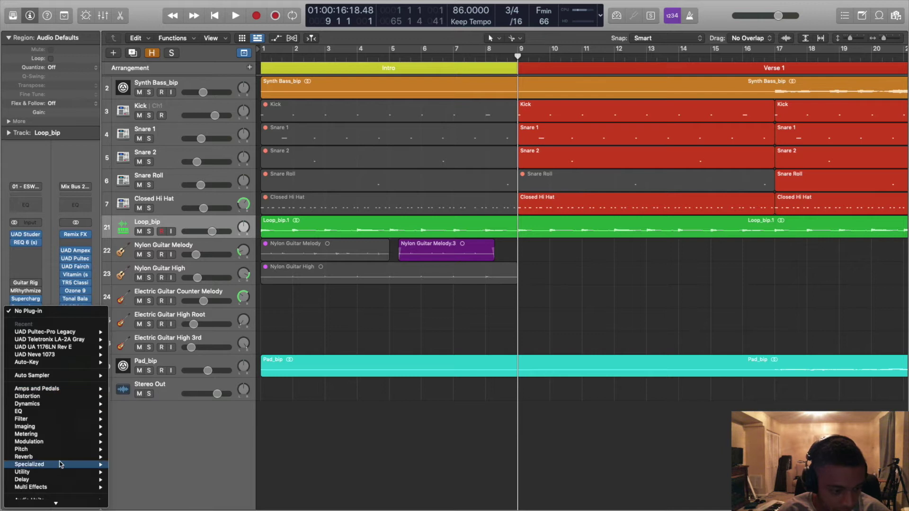
mouse_move(59, 468)
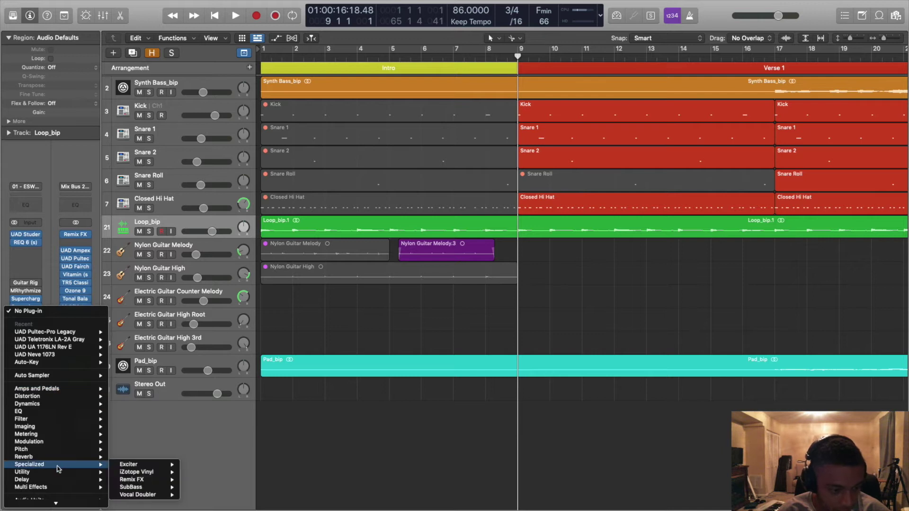
left_click(53, 275)
Insert the stereo version of the Utility plug-in Gain in the empty slot after the last Loop_bip effect.
left_click(26, 316)
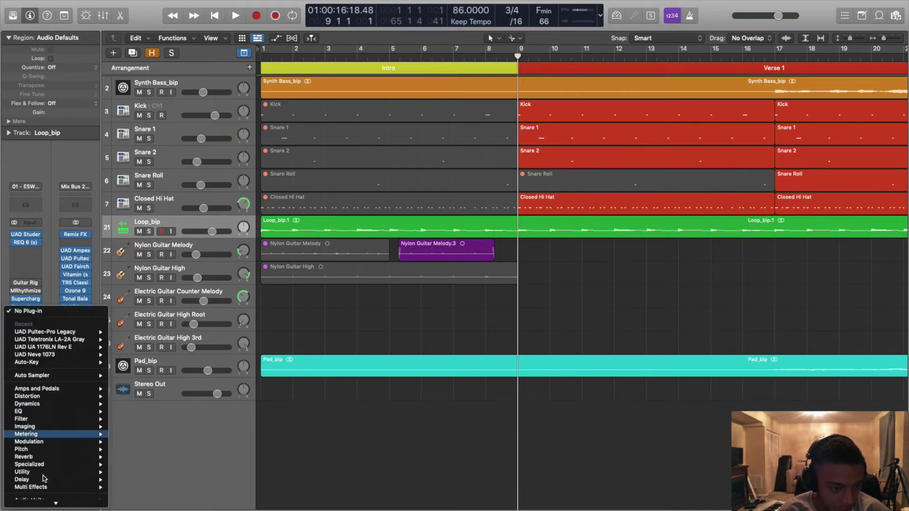
mouse_move(41, 473)
mouse_move(141, 473)
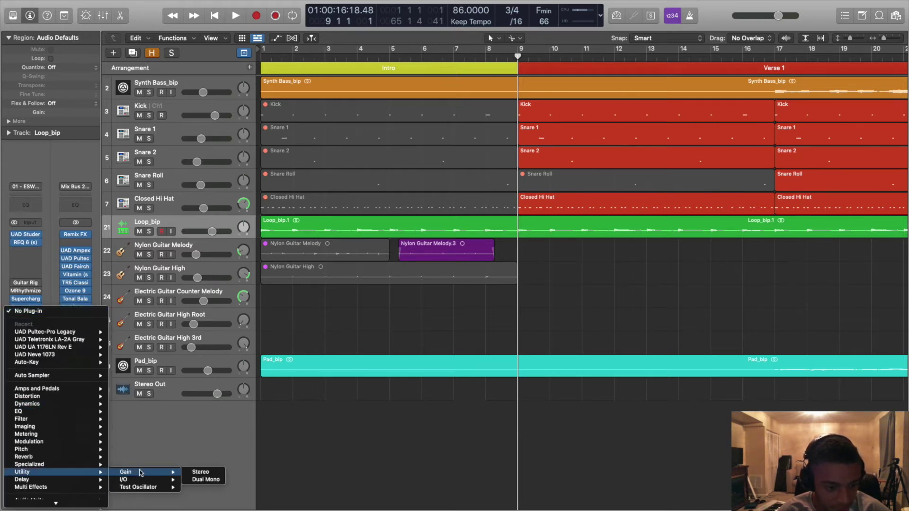
left_click(195, 473)
Show the automation lanes and set Loop_bip's automation parameter to Gain from the 11 Gain plug-in.
key("a")
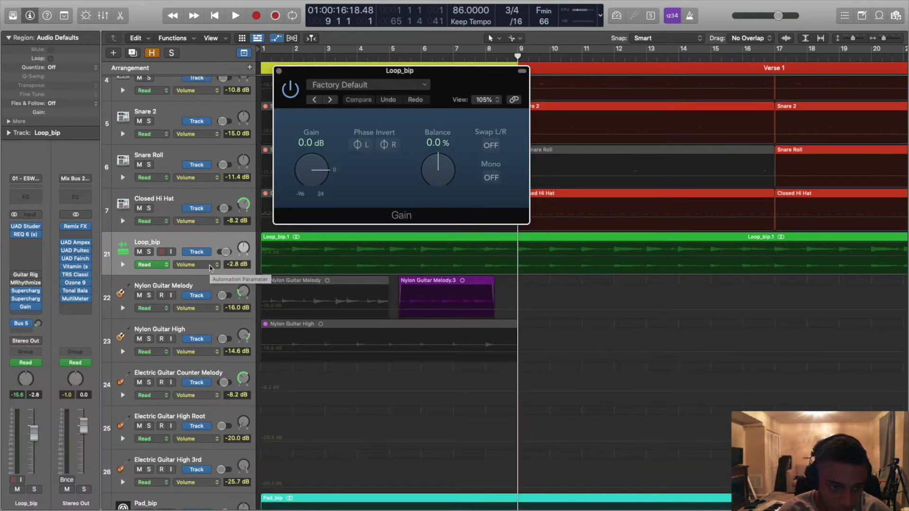
left_click(211, 266)
mouse_move(260, 378)
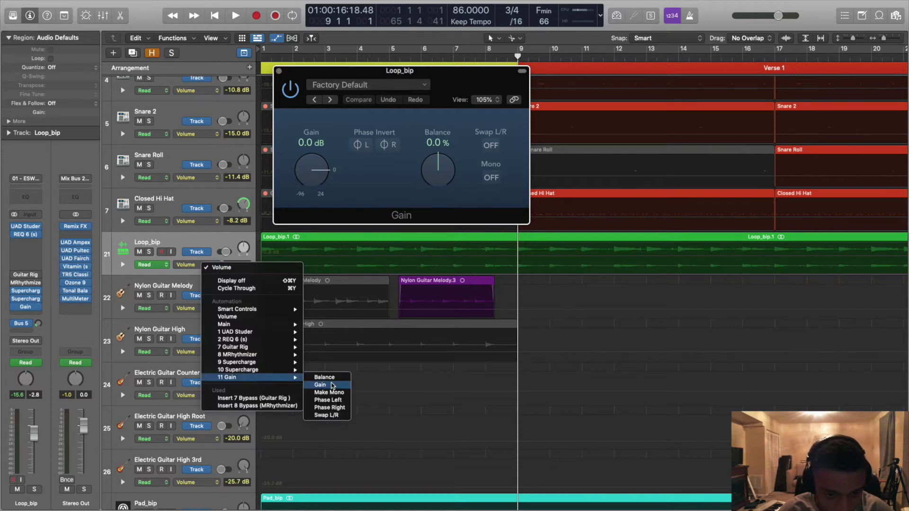
left_click(333, 386)
mouse_move(313, 173)
left_mouse_down()
mouse_move(314, 187)
mouse_move(313, 175)
left_mouse_up()
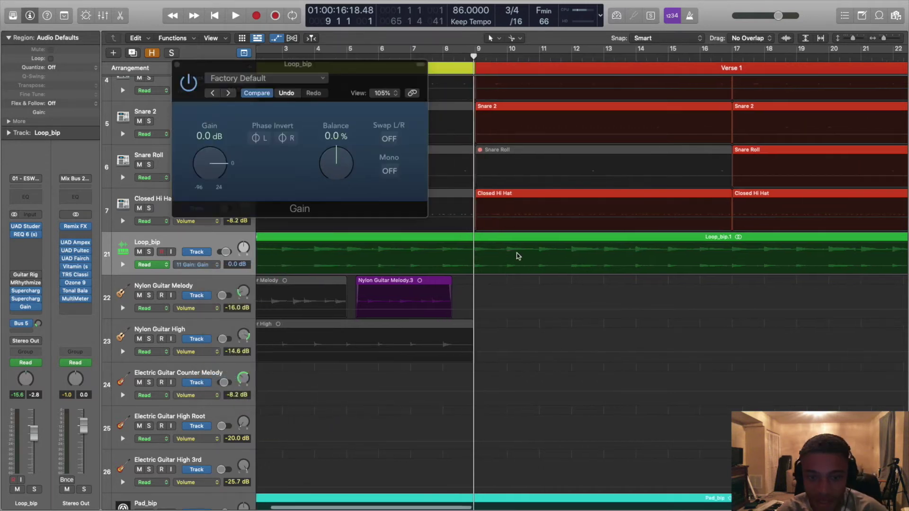
Add a 0.0 dB gain automation point on Loop_bip during the Intro and paste a copy of it at bar 9.
scroll(518, 256, "right", 1)
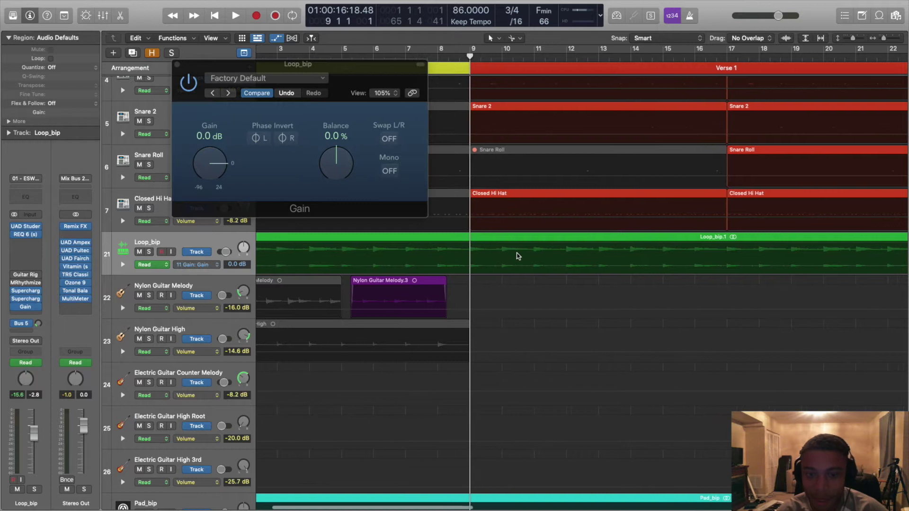
scroll(519, 256, "left", 1)
scroll(500, 256, "left", 3)
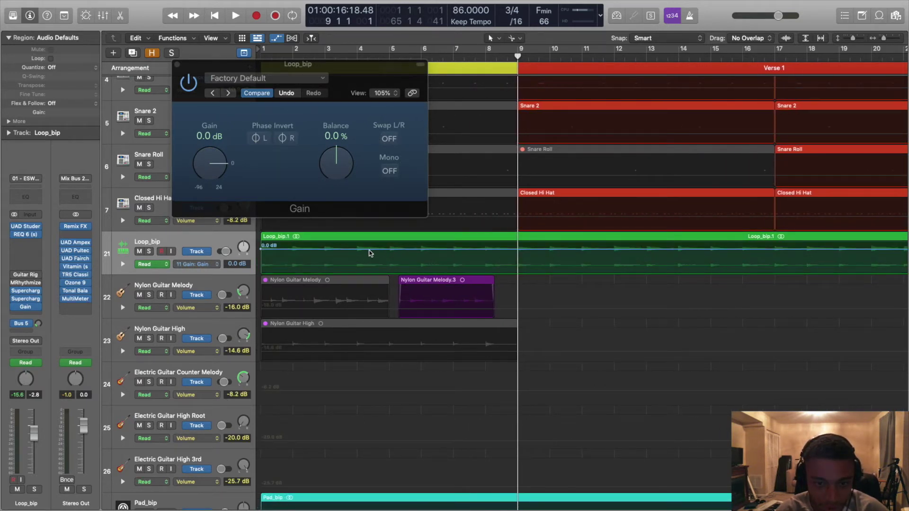
left_click(341, 249)
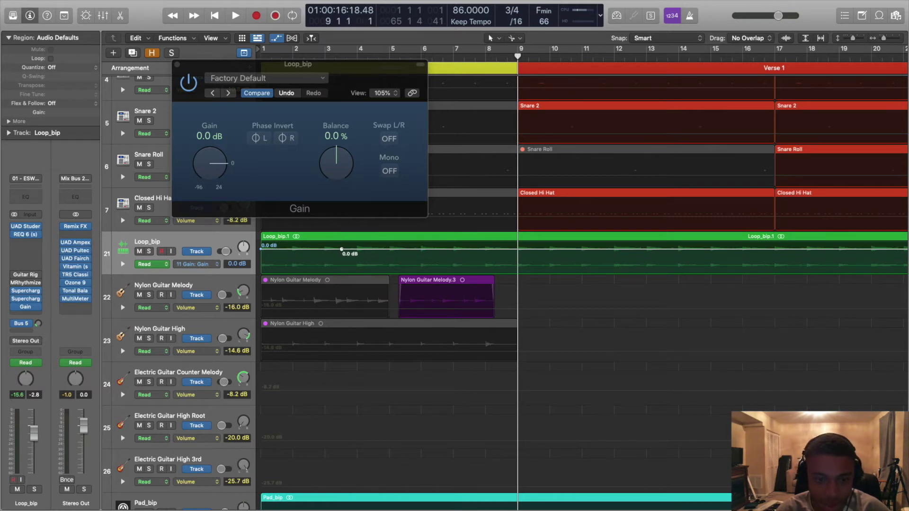
left_click(342, 250)
key("super+c")
key("super+v")
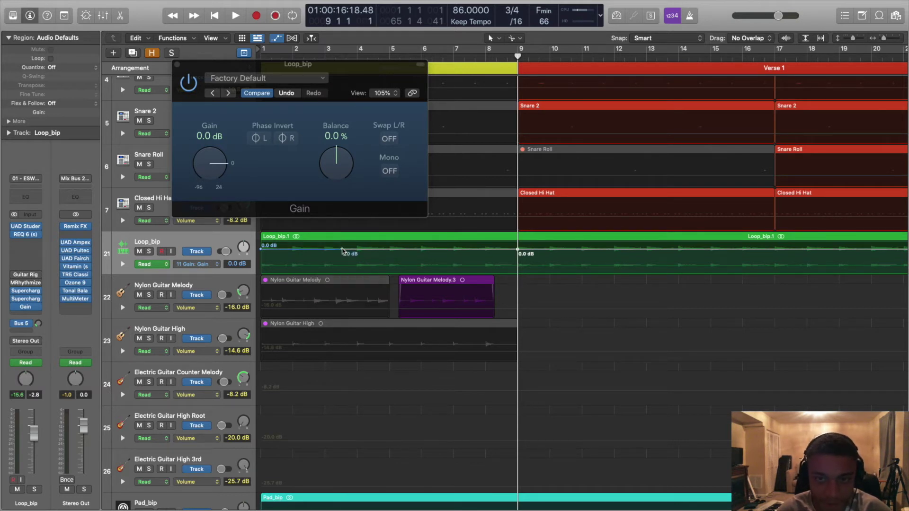
left_click(342, 249)
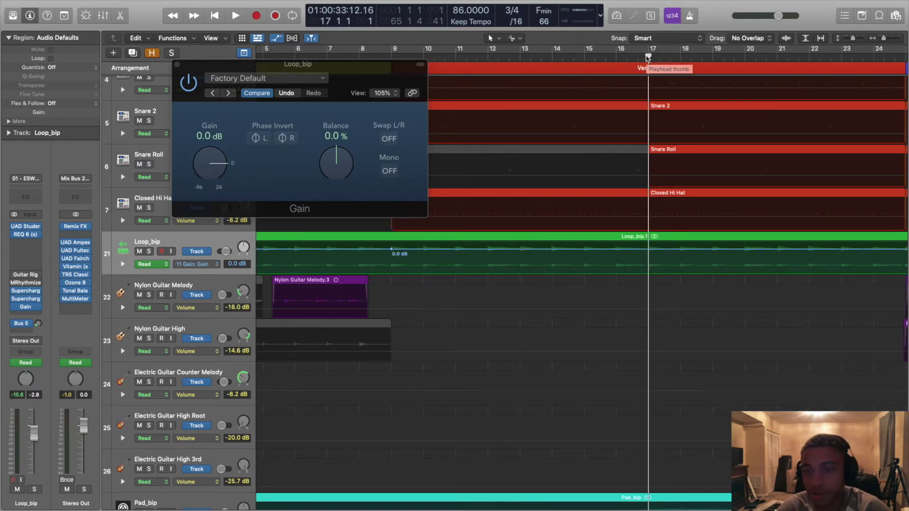
Paste a gain point at bar 17 on Loop_bip, lower it to -27.9 dB and play the fade.
key("super+v")
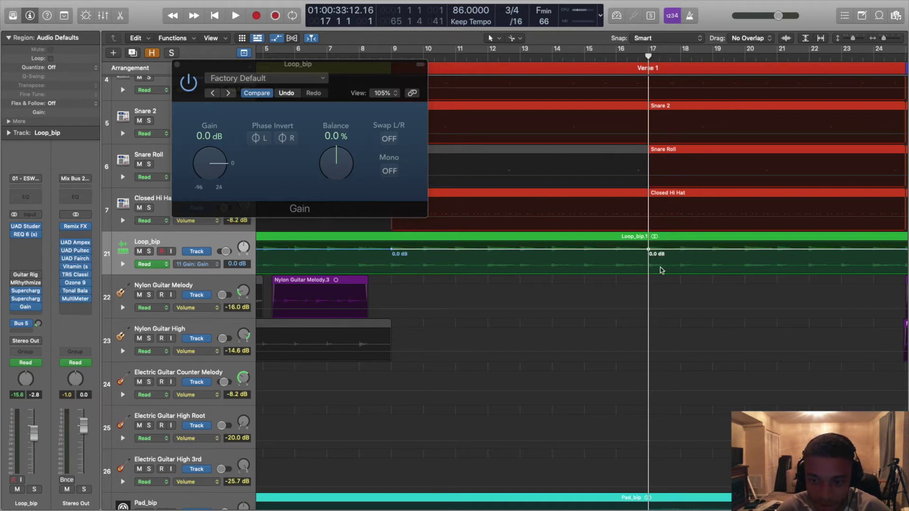
left_click_drag(649, 251, 649, 256)
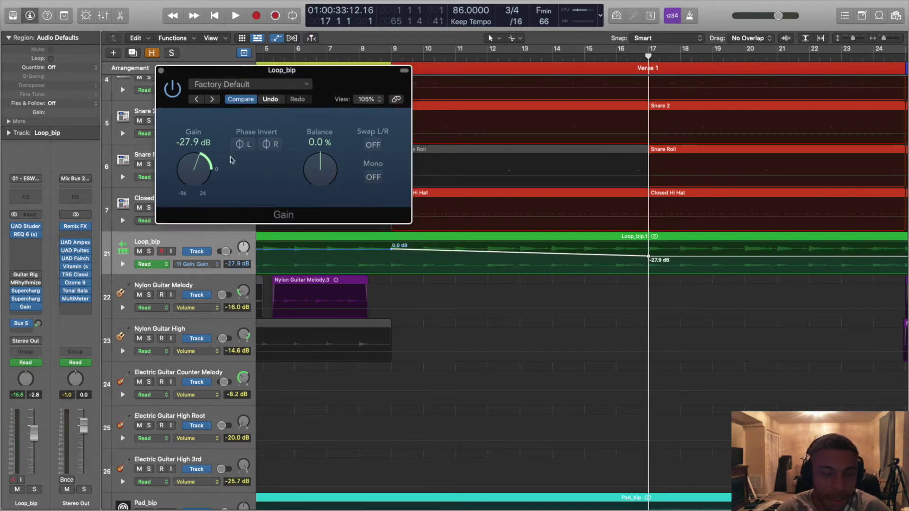
key("space")
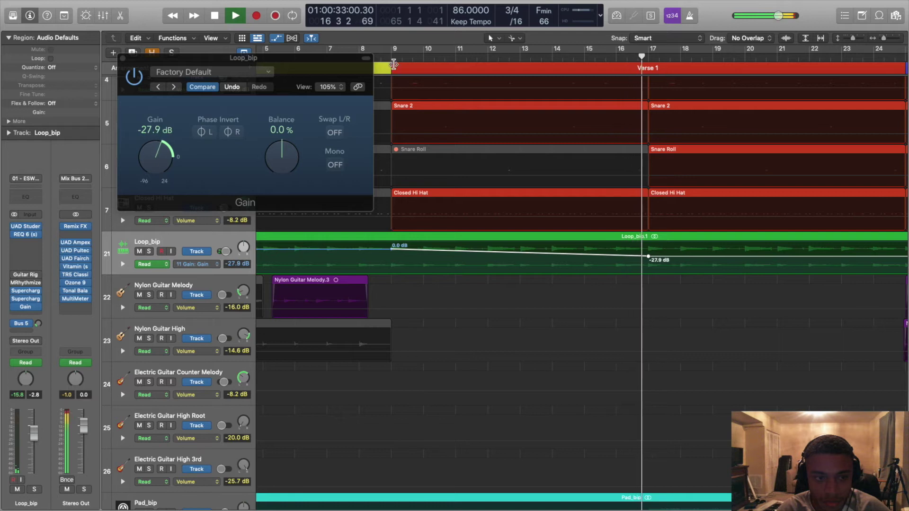
key("space")
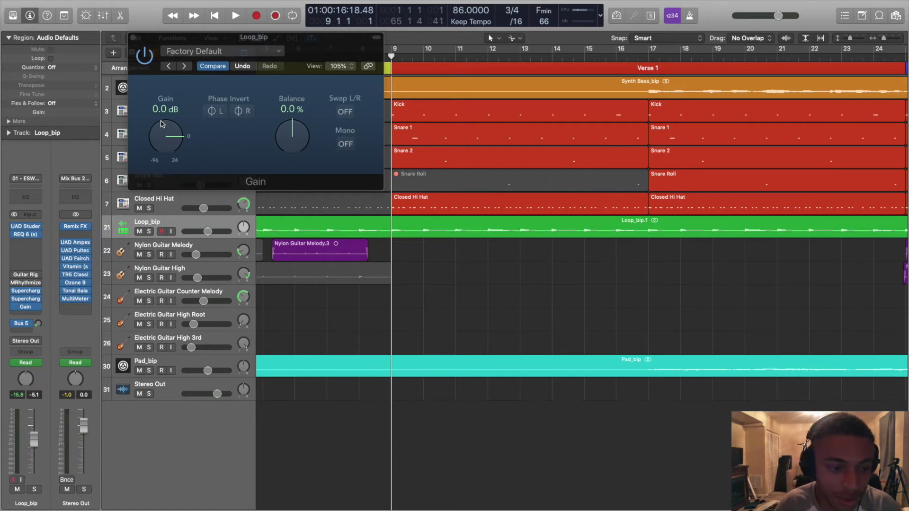
Lower the Loop_bip volume fader to -8.6 dB and further, switching the automation lanes on and off to check the gain fade.
left_click_drag(209, 231, 205, 231)
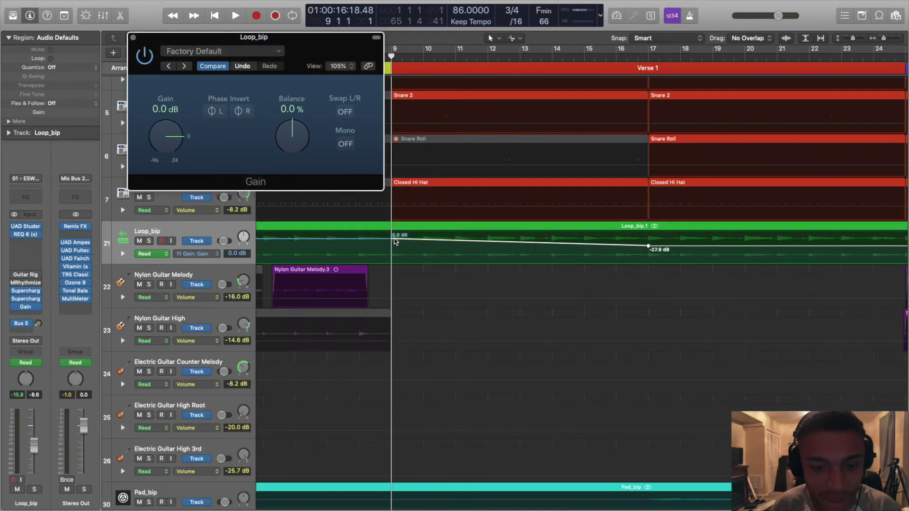
key("a")
key("a")
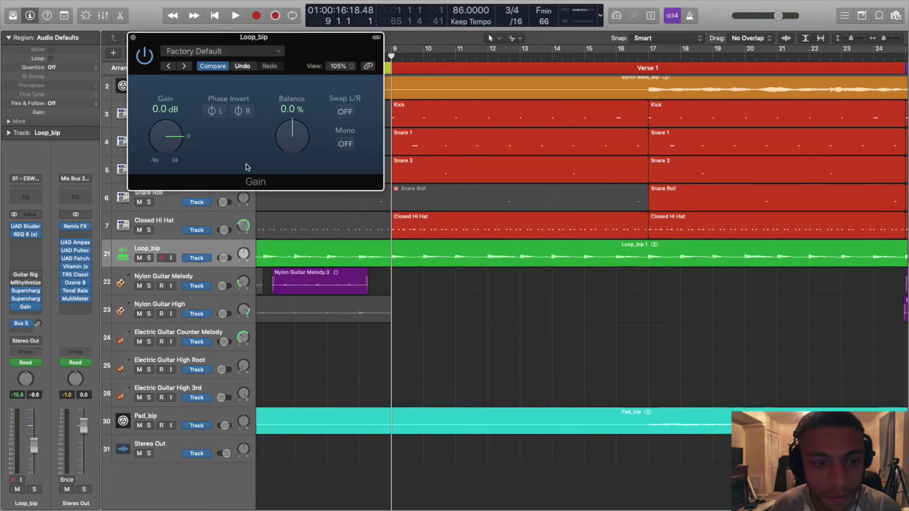
key("a")
mouse_move(210, 237)
left_mouse_down()
mouse_move(220, 237)
mouse_move(202, 237)
left_mouse_up()
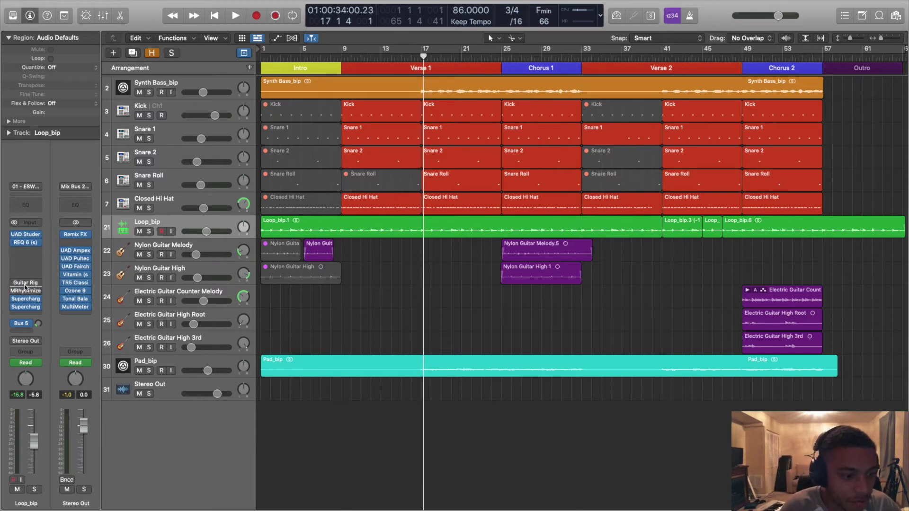
Solo Loop_bip and play it from around bar 33, at the start of Verse 2, with the timeline zoomed in.
mouse_move(27, 285)
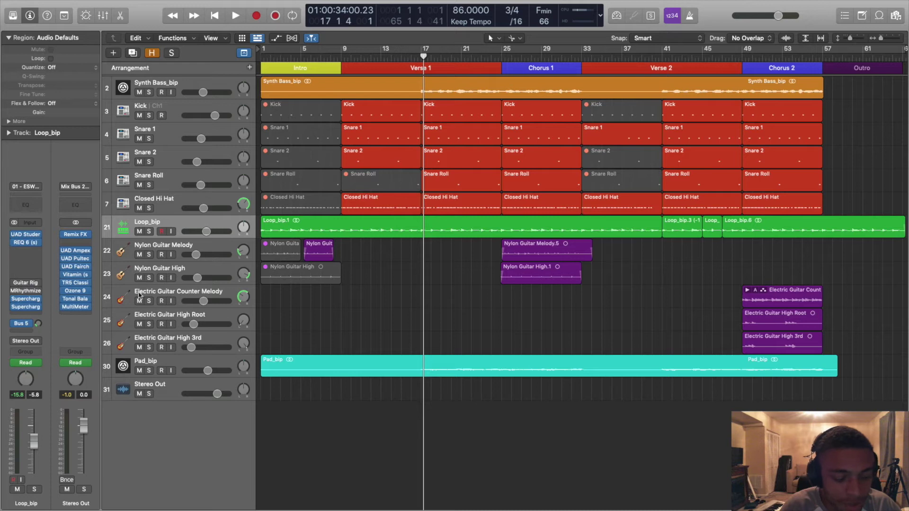
left_click_drag(424, 57, 535, 57)
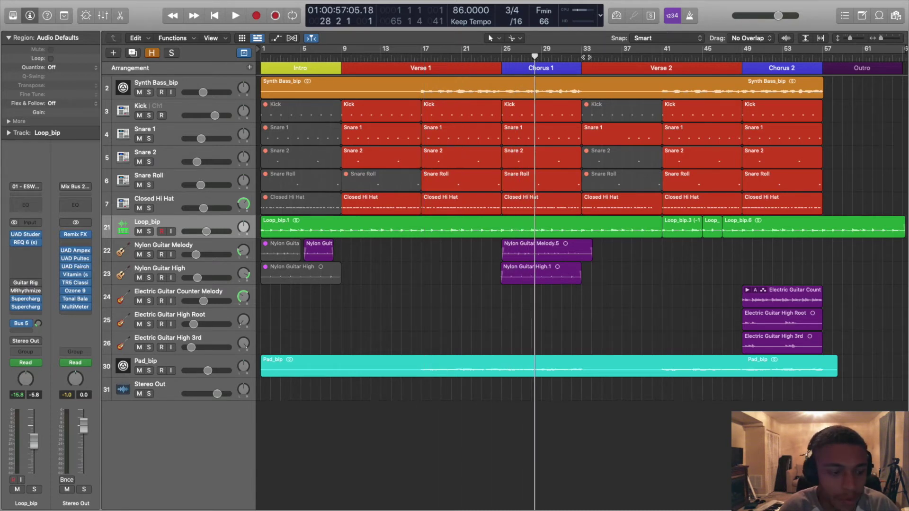
left_click(583, 57)
mouse_move(882, 38)
left_mouse_down()
mouse_move(890, 39)
mouse_move(883, 38)
left_mouse_up()
left_click_drag(883, 39, 884, 38)
key("s")
key("space")
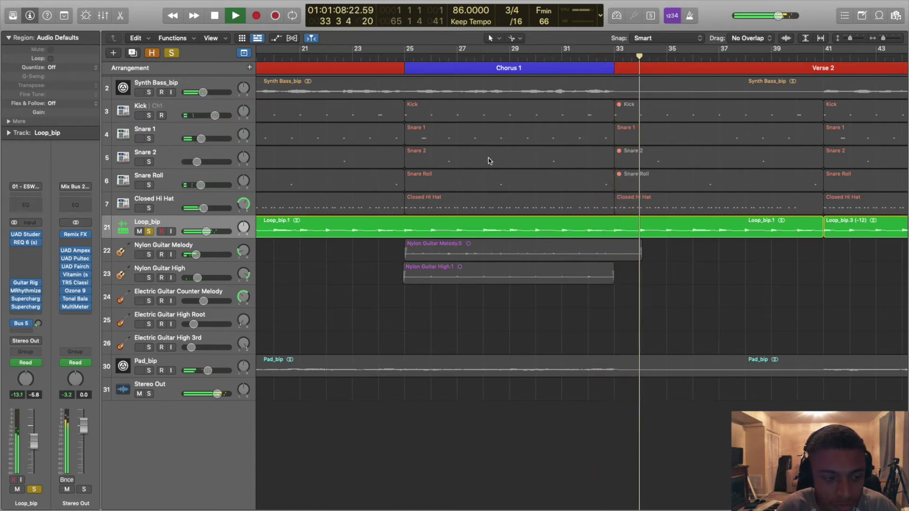
Stop playback, examine the Guitar Rig and MRhythmizer plug-ins on Loop_bip, and hide their windows.
mouse_move(22, 285)
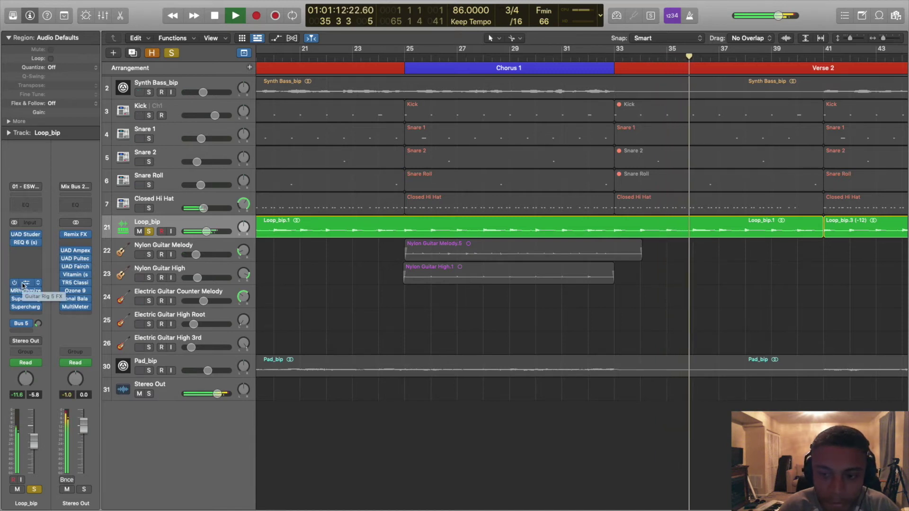
left_click(22, 285)
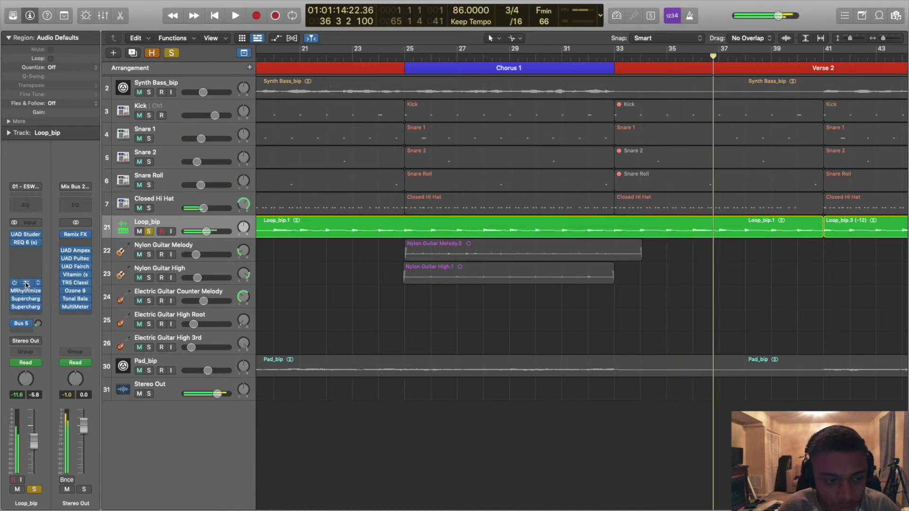
key("space")
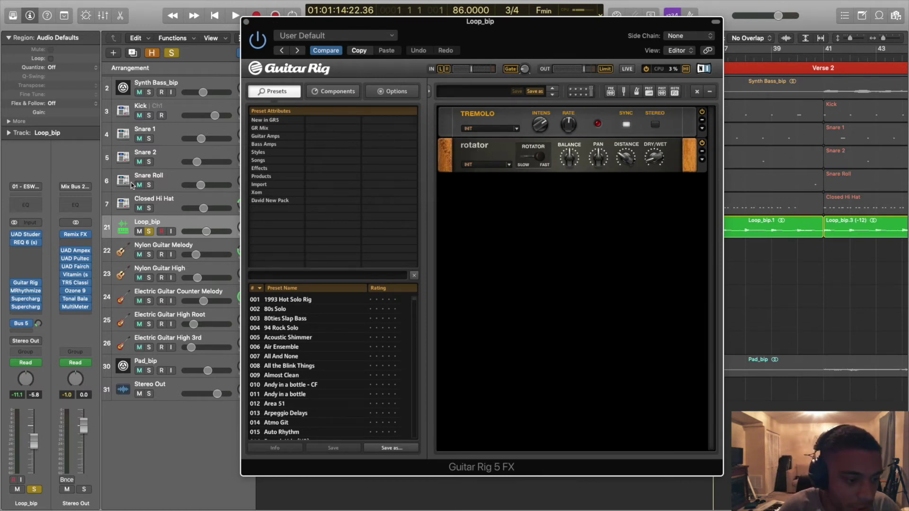
left_click(29, 292)
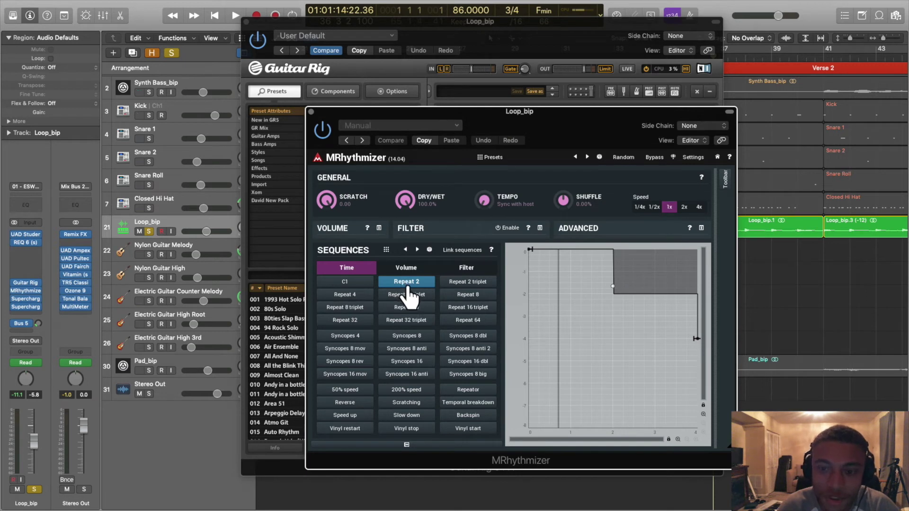
key("v")
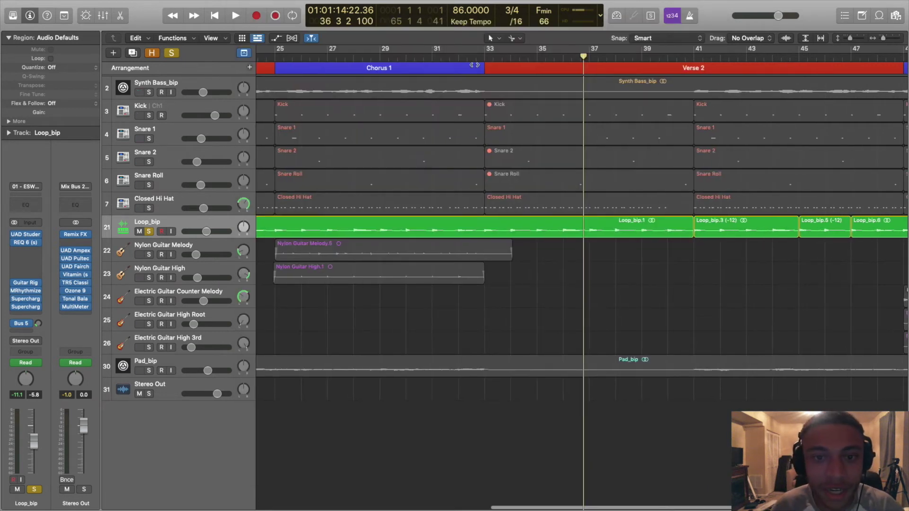
key("space")
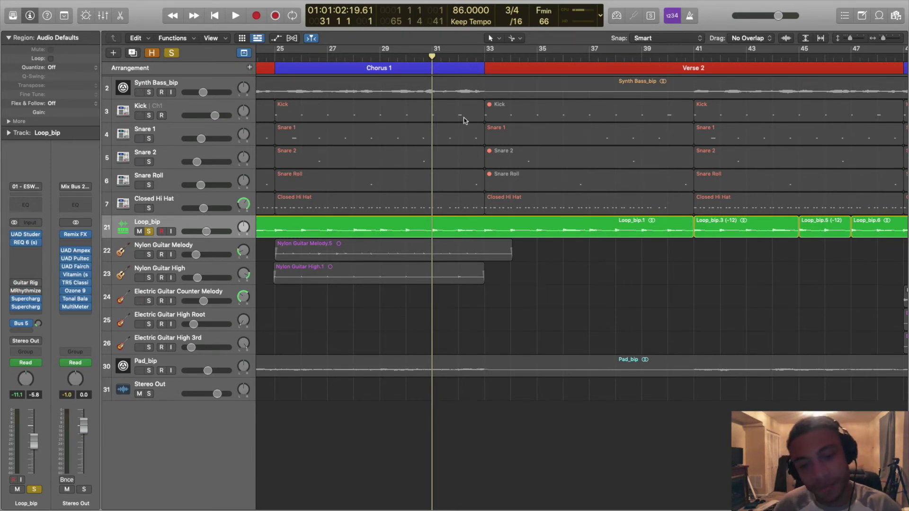
Show the automation lanes with the Insert 7 Bypass (Guitar Rig) curve displayed on Loop_bip.
key("a")
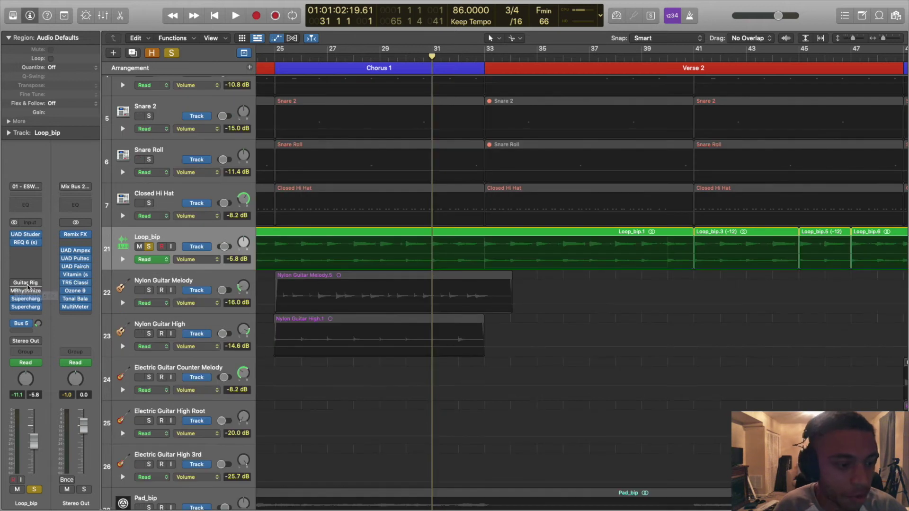
left_click(14, 283)
scroll(386, 241, "right", 2)
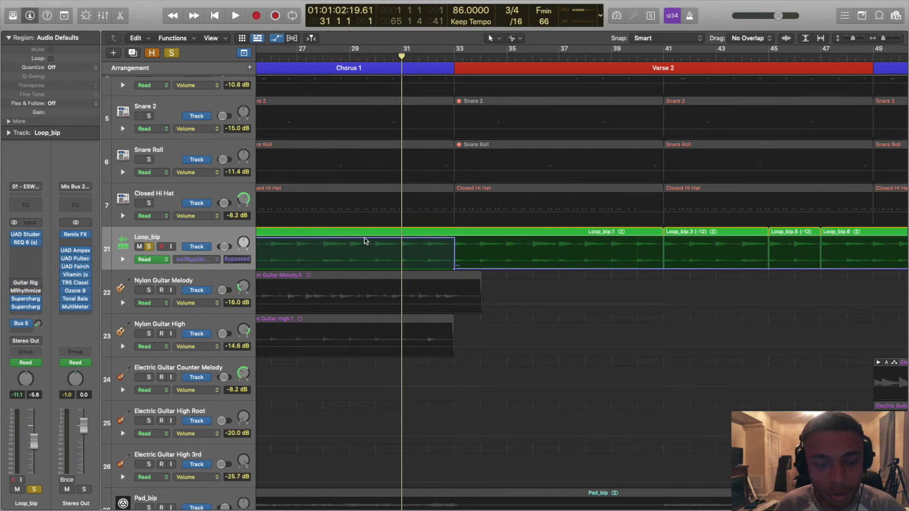
left_click(360, 241)
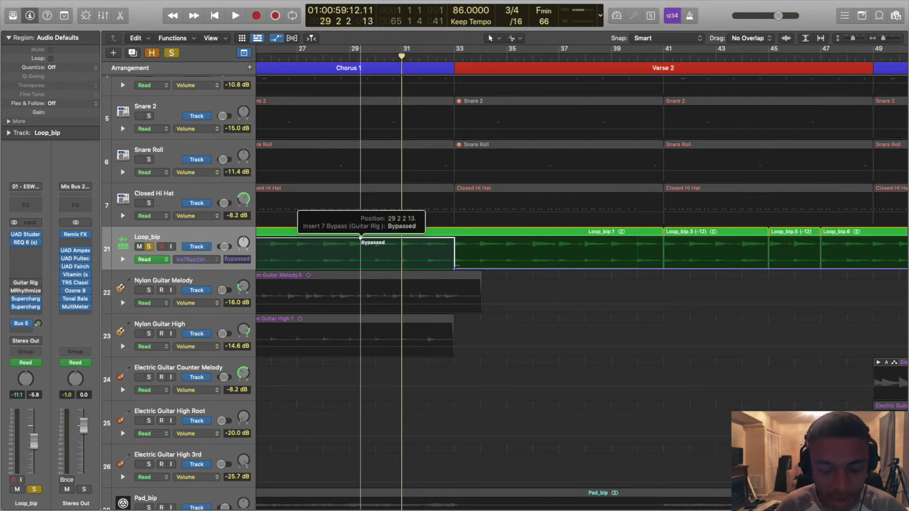
Place the playhead at bar 33 and examine Loop_bip's Guitar Rig bypass automation from there to the Outro.
left_click(454, 56)
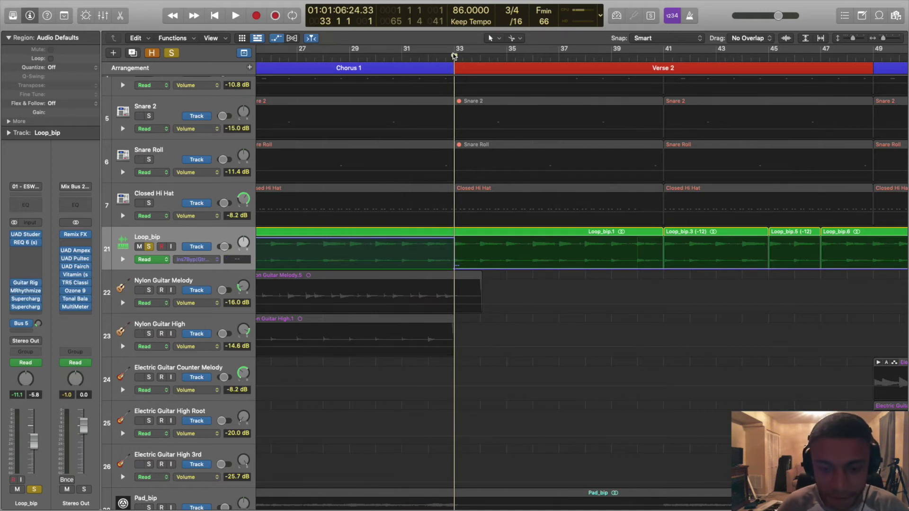
left_click_drag(458, 242, 457, 271)
scroll(461, 261, "right", 1)
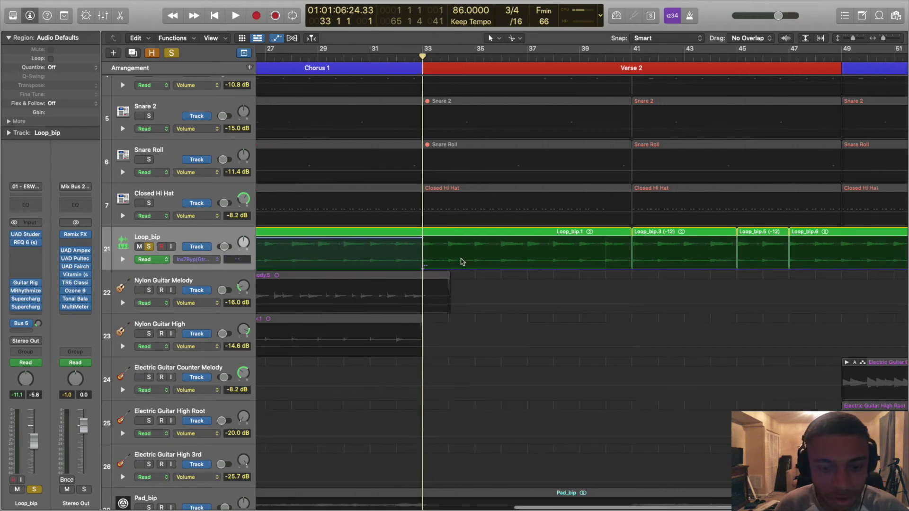
scroll(431, 253, "right", 3)
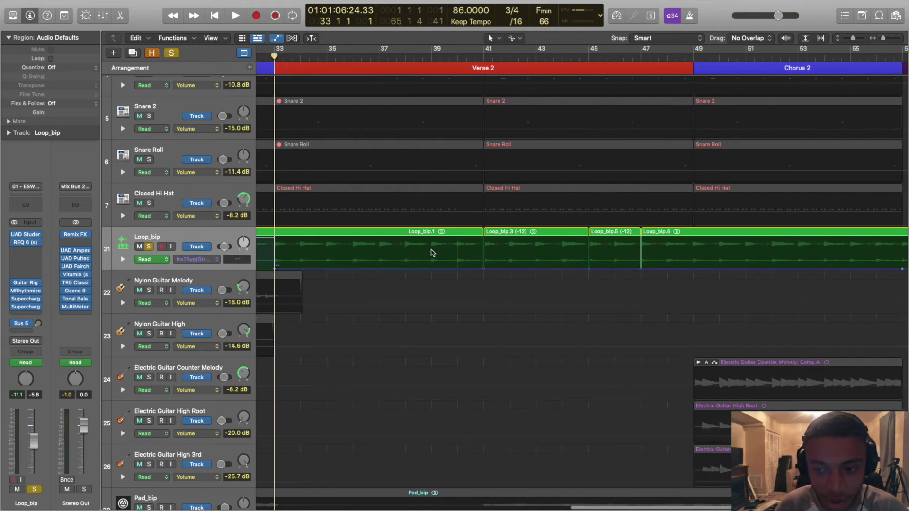
scroll(329, 258, "right", 5)
scroll(330, 260, "right", 3)
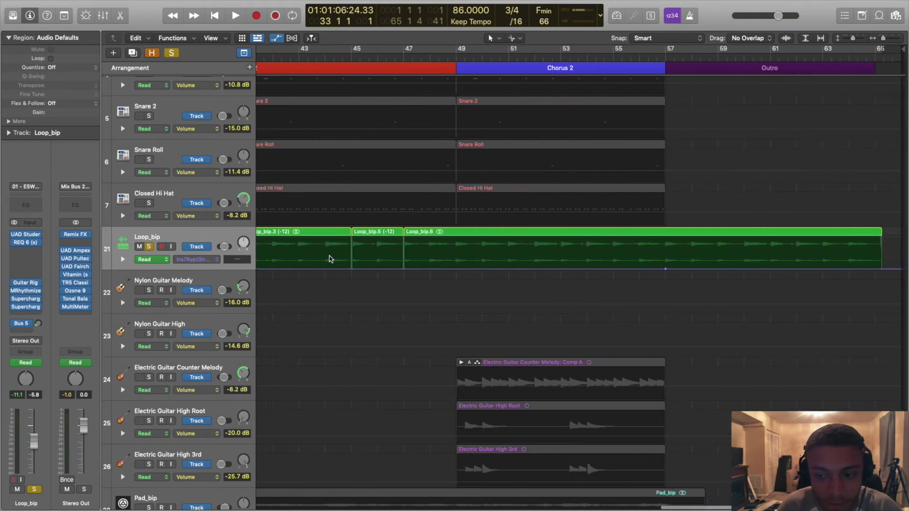
Examine Loop_bip's Guitar Rig bypass automation between Chorus 1 and the Outro, and place the playhead at bar 31.
scroll(421, 260, "left", 4)
scroll(421, 262, "right", 4)
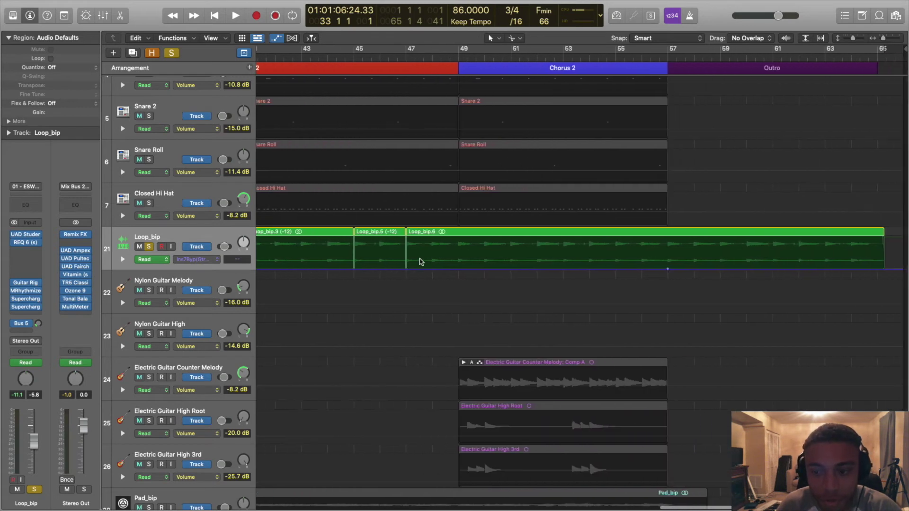
scroll(421, 262, "left", 5)
scroll(420, 260, "left", 1)
scroll(420, 260, "right", 1)
scroll(379, 270, "left", 2)
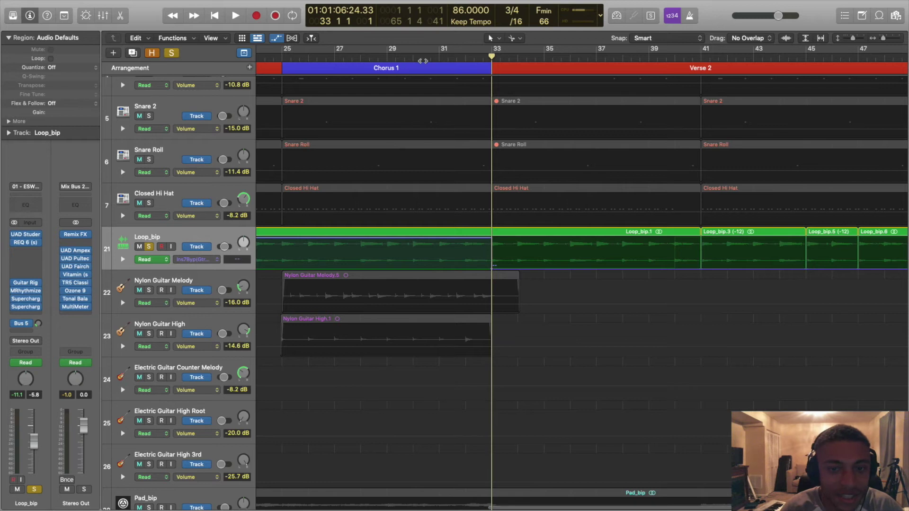
left_click(437, 56)
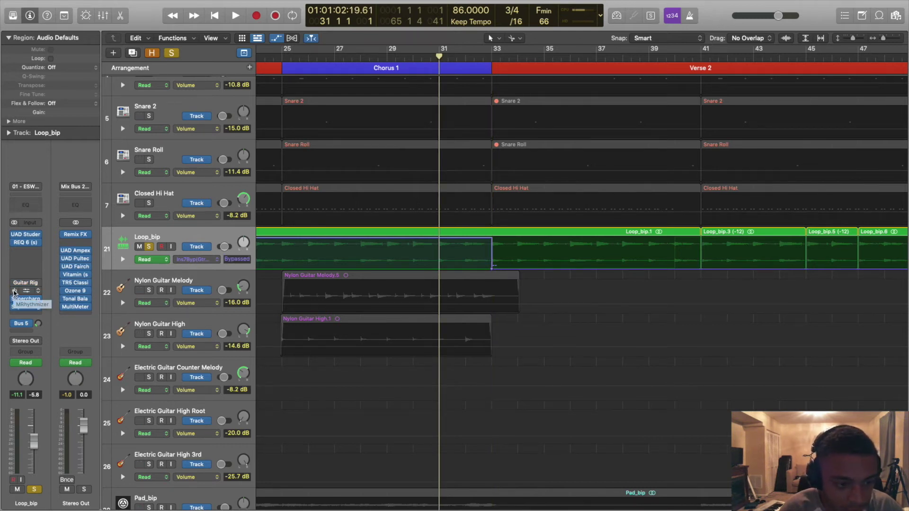
Display Loop_bip's MRhythmizer bypass automation and check its changes with the playhead at bars 33 and 40.
left_click(14, 292)
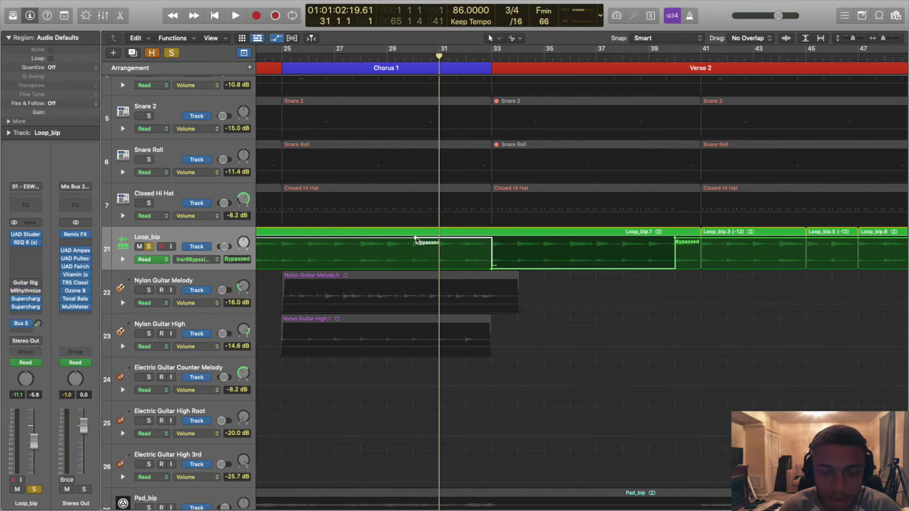
left_click(416, 239)
left_click(416, 239)
left_click(492, 56)
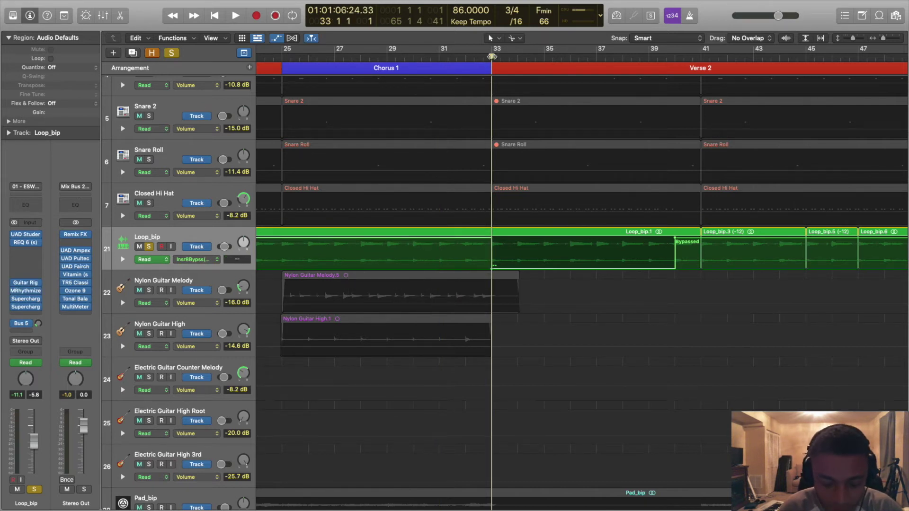
scroll(487, 92, "right", 5)
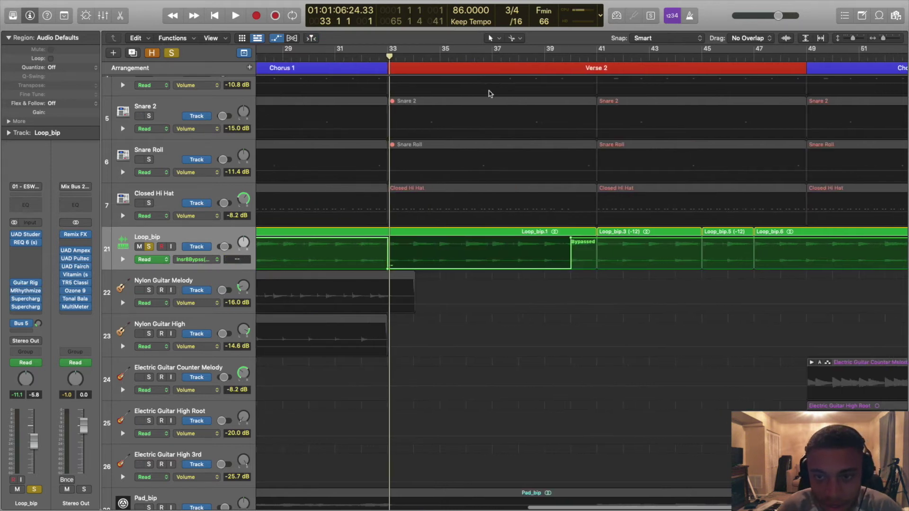
left_click(550, 57)
scroll(551, 56, "left", 1)
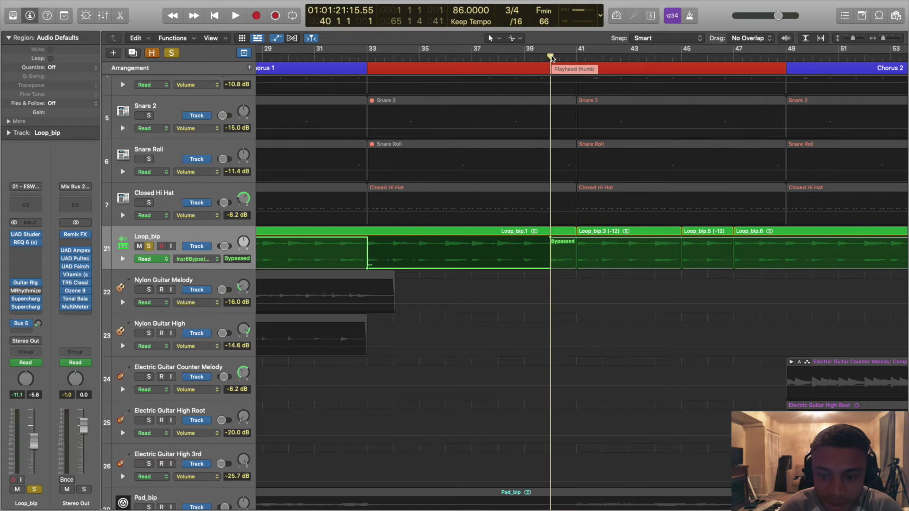
Hide the automation lanes, play the soloed Loop_bip from bar 31 into Verse 2, and unsolo it after stopping.
key("a")
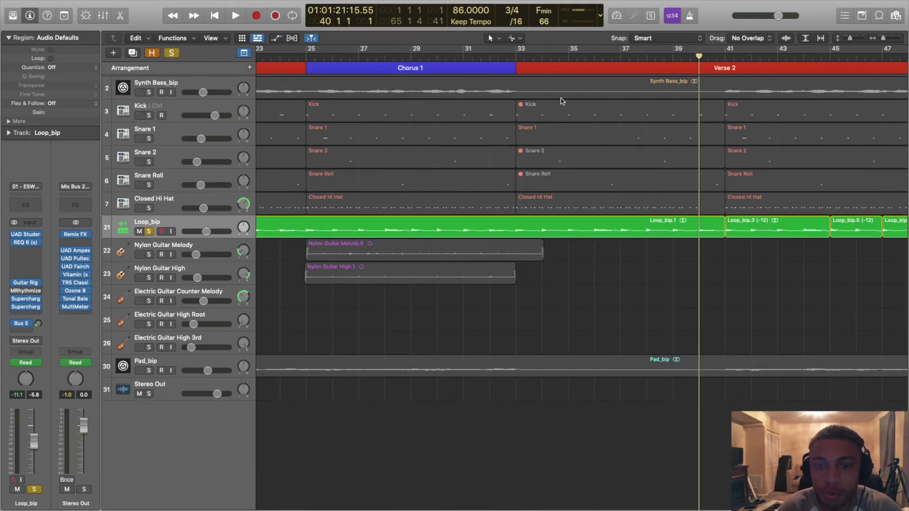
key("s")
key("s")
left_click(462, 56)
key("space")
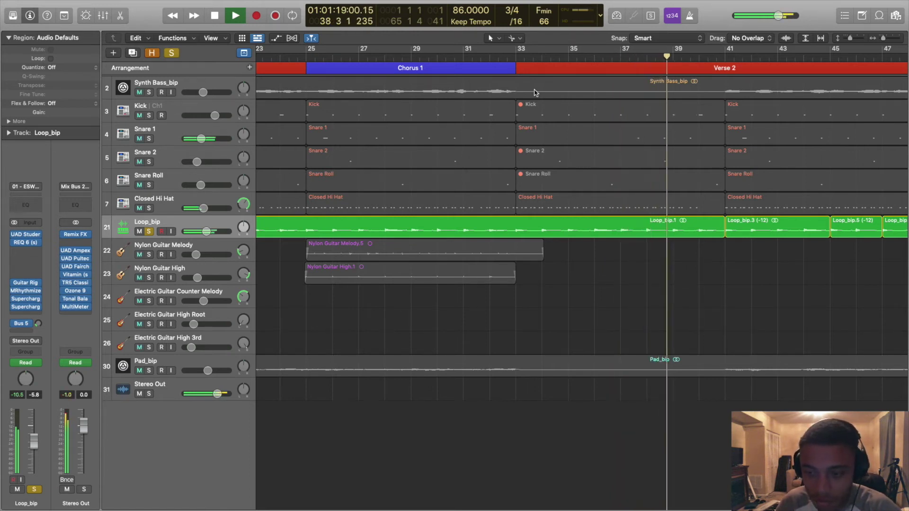
key("space")
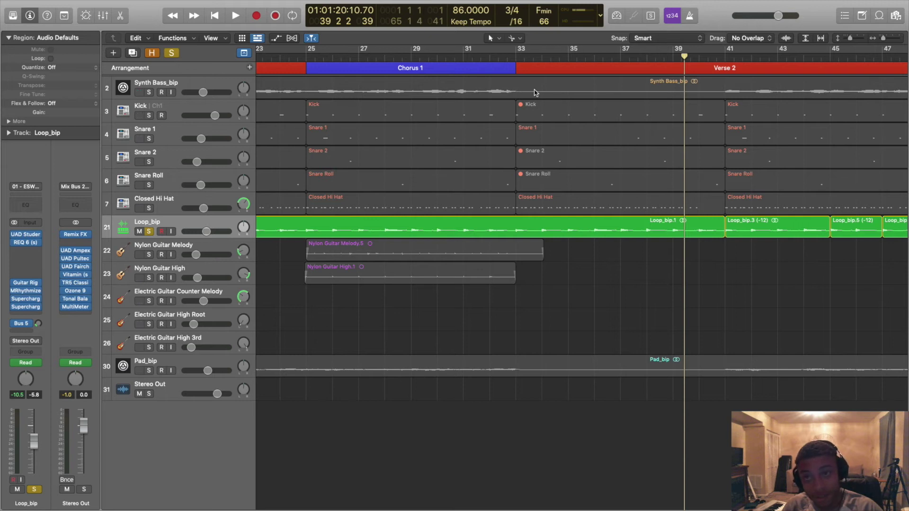
key("s")
Move the playhead to the start of Chorus 1 at bar 25 and display Loop_bip's Send 1 mute automation.
key("alt+comma")
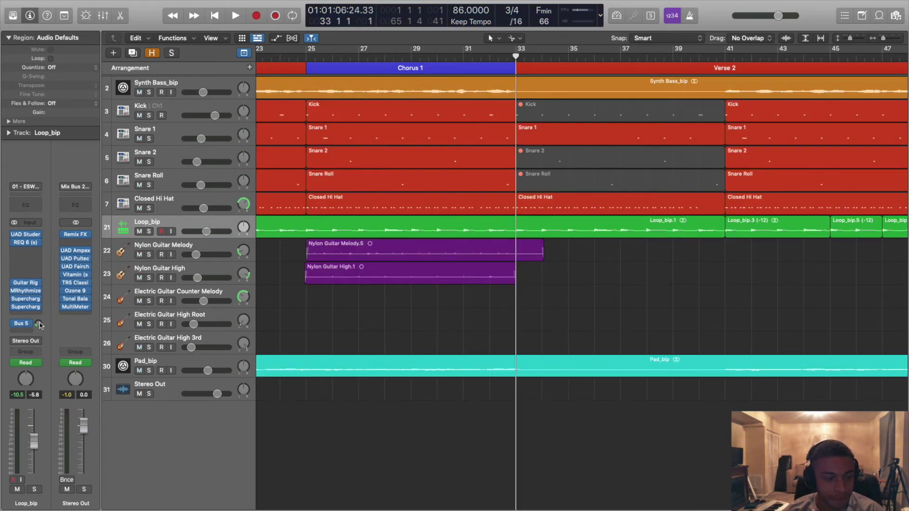
key("alt+comma")
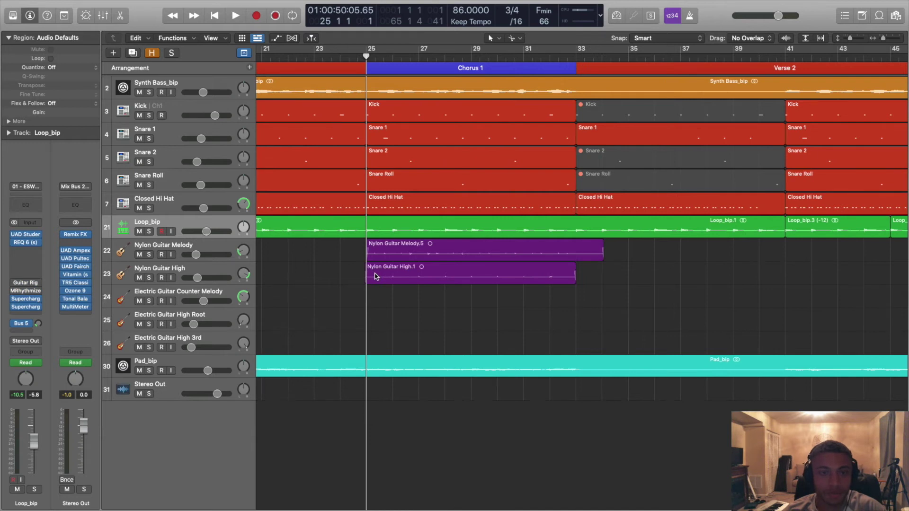
key("a")
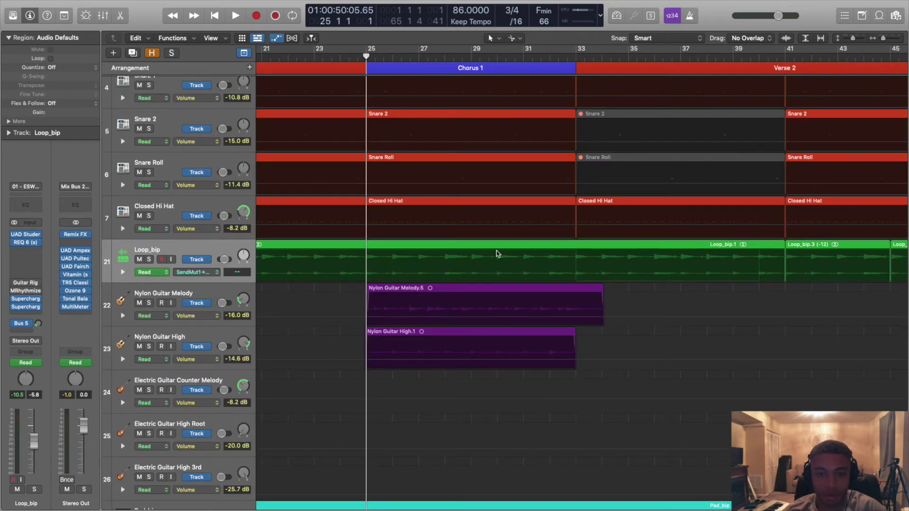
key("a")
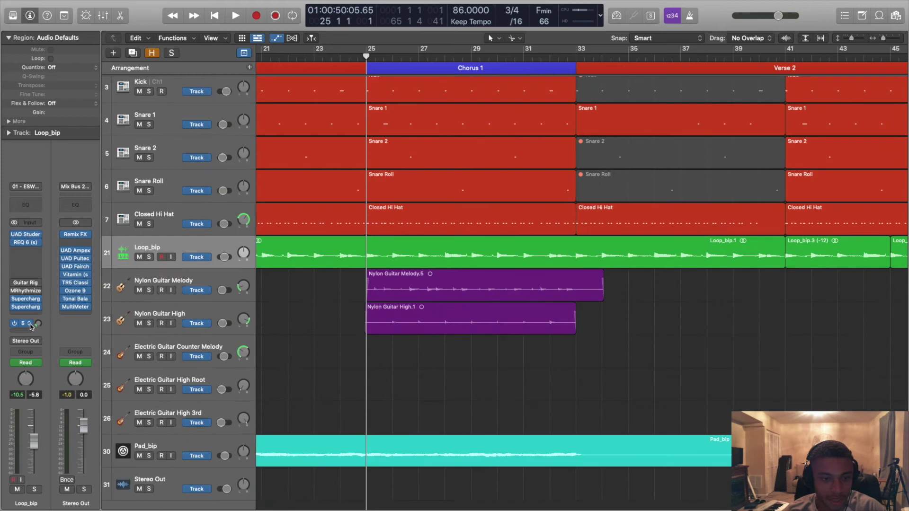
key("a")
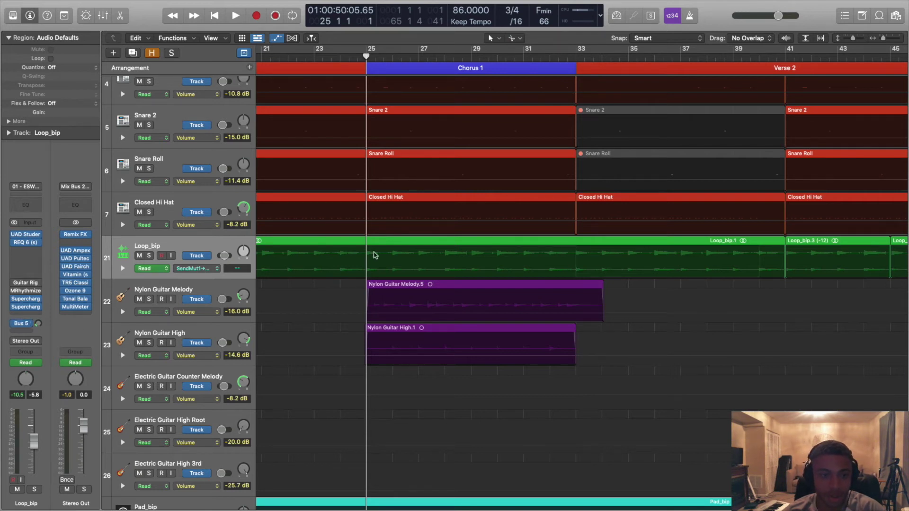
Automate Loop_bip's Bus 5 send to be muted from bar 25 until bar 33, across Chorus 1.
scroll(318, 248, "left", 5)
scroll(321, 246, "right", 3)
scroll(321, 247, "right", 1)
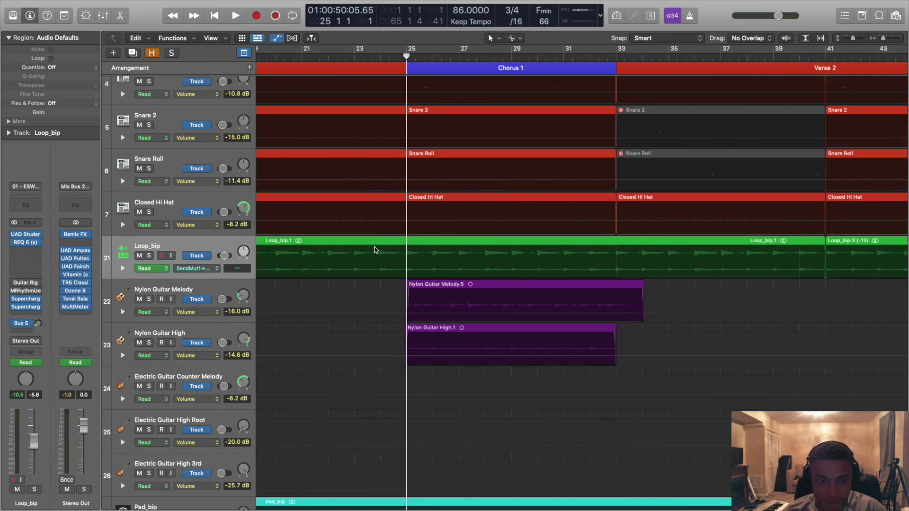
scroll(372, 262, "left", 1)
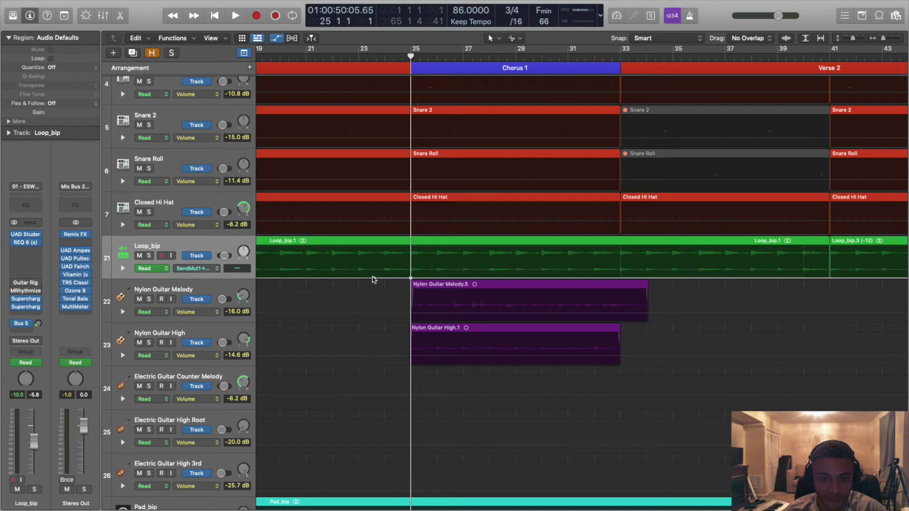
left_click(411, 277)
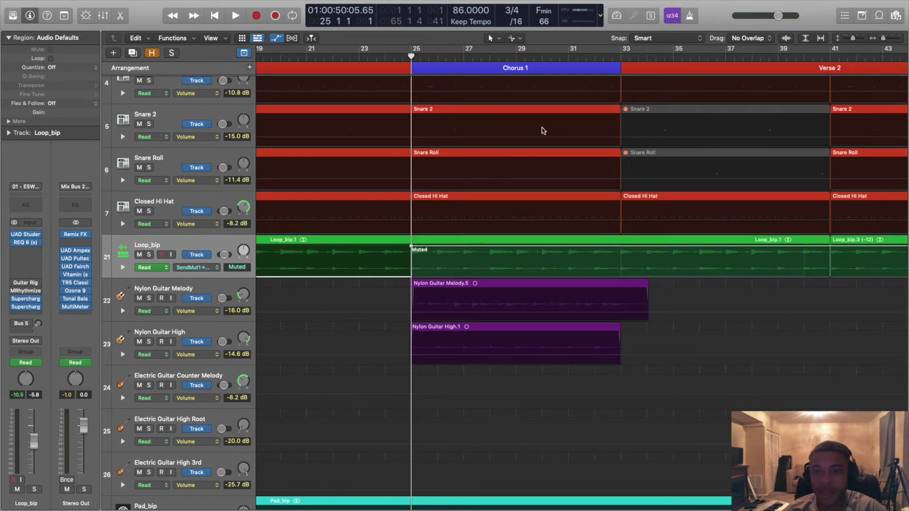
left_click(623, 57)
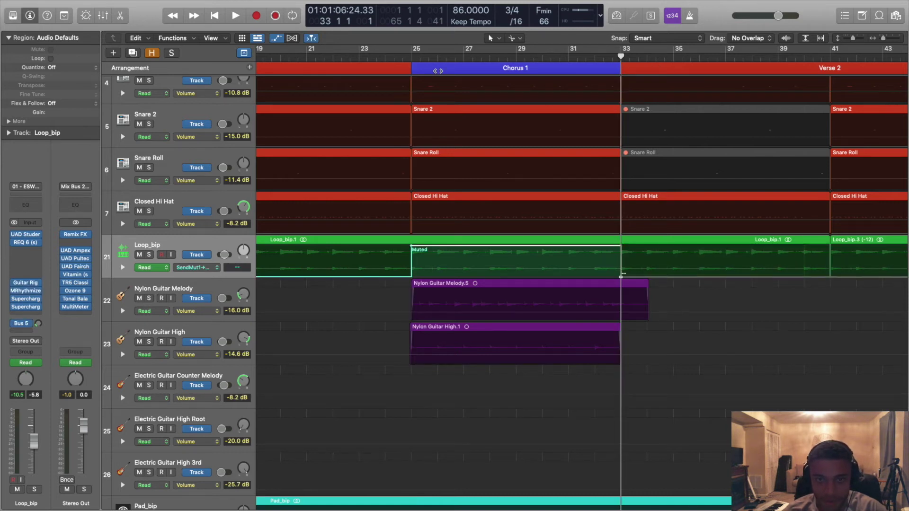
Play Loop_bip soloed from bar 23 into Chorus 1 with automation hidden, then unsolo it and return to bar 25.
key("a")
left_click(361, 58)
key("s")
key("space")
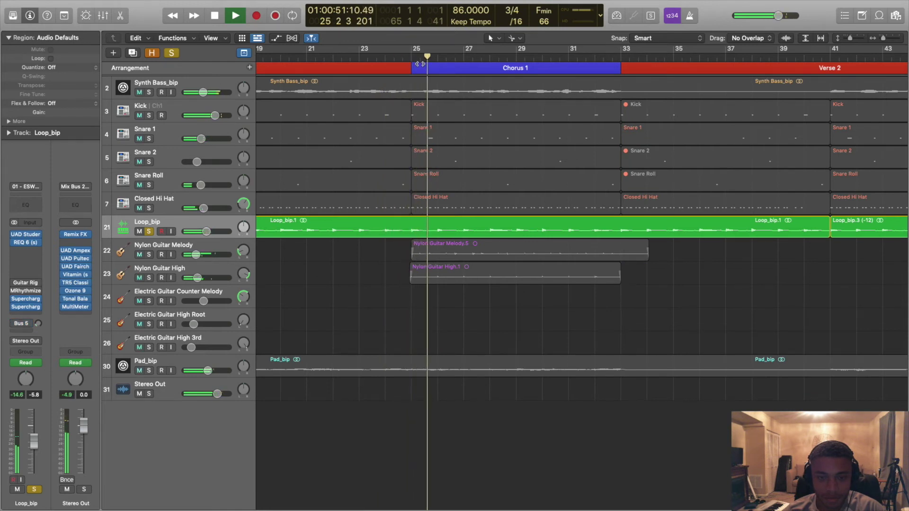
key("space")
key("s")
left_click(413, 58)
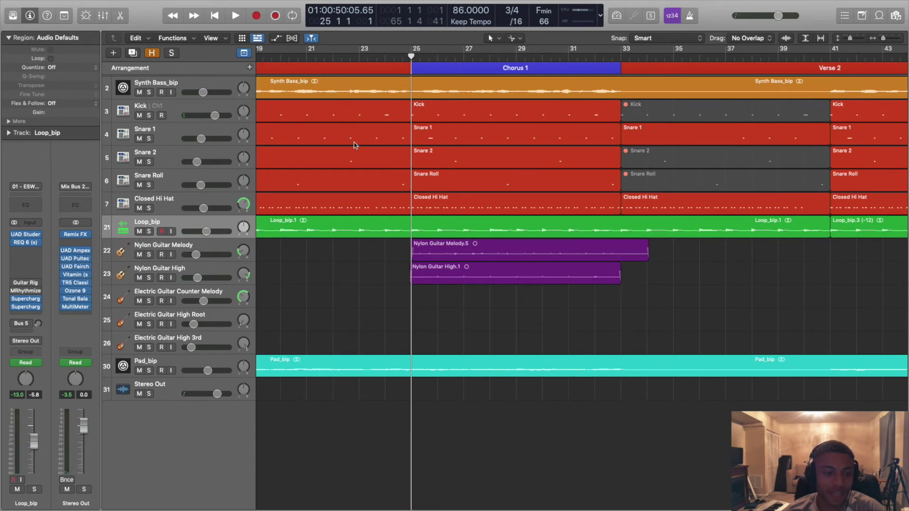
Show the automation lanes again and clear the Chorus 1 mute changes from Loop_bip's Send 1 mute curve.
key("a")
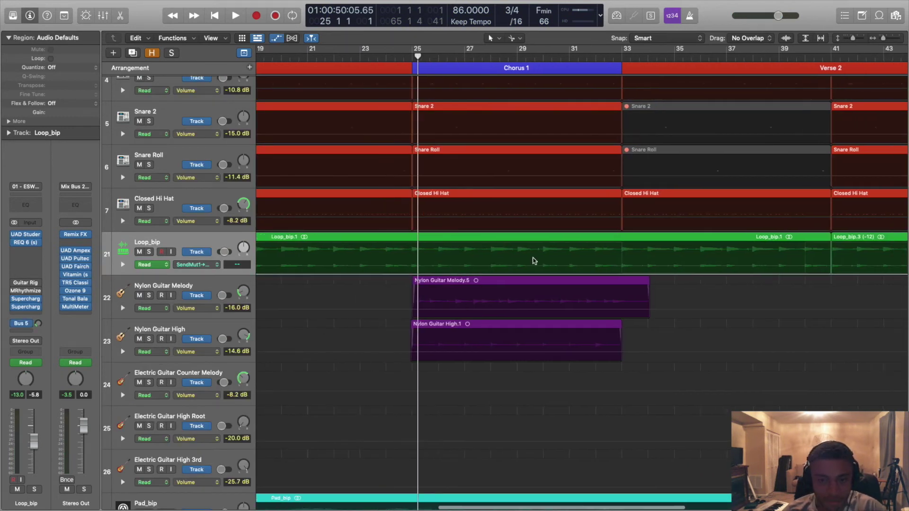
scroll(534, 261, "right", 1)
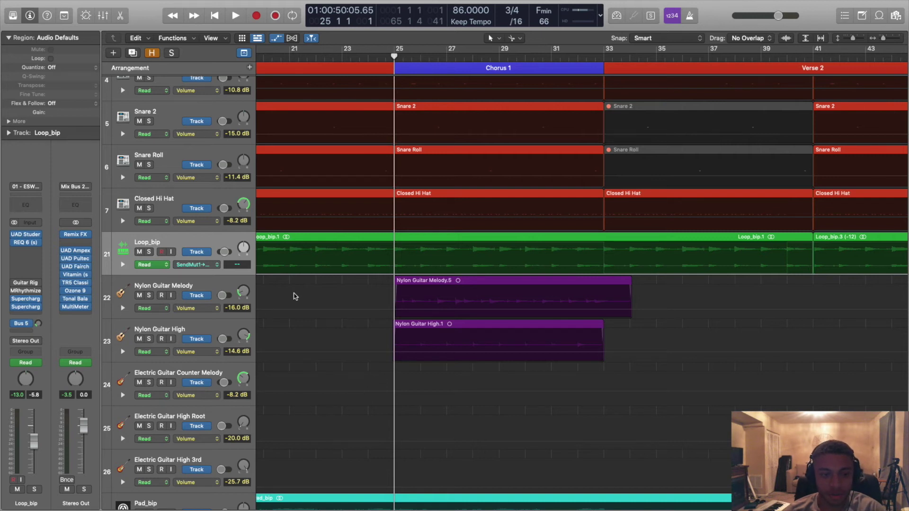
key("a")
key("a")
scroll(260, 308, "left", 5)
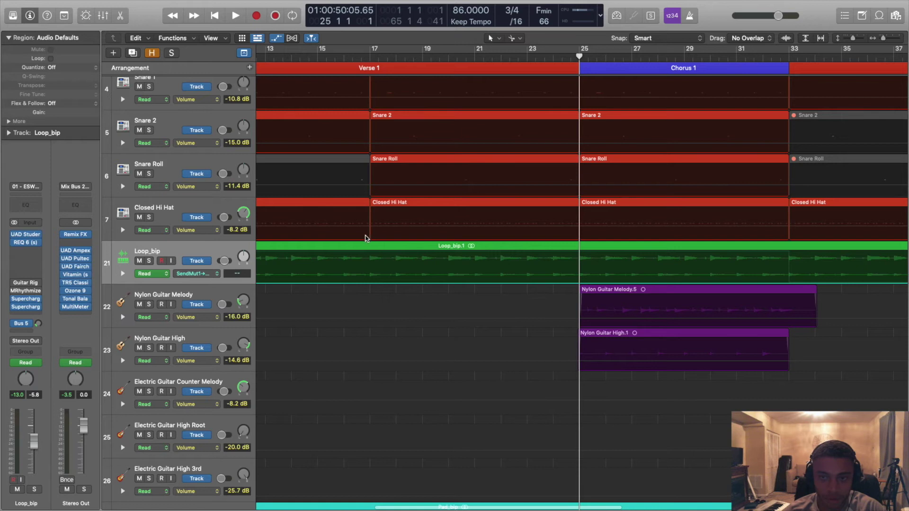
scroll(367, 238, "right", 4)
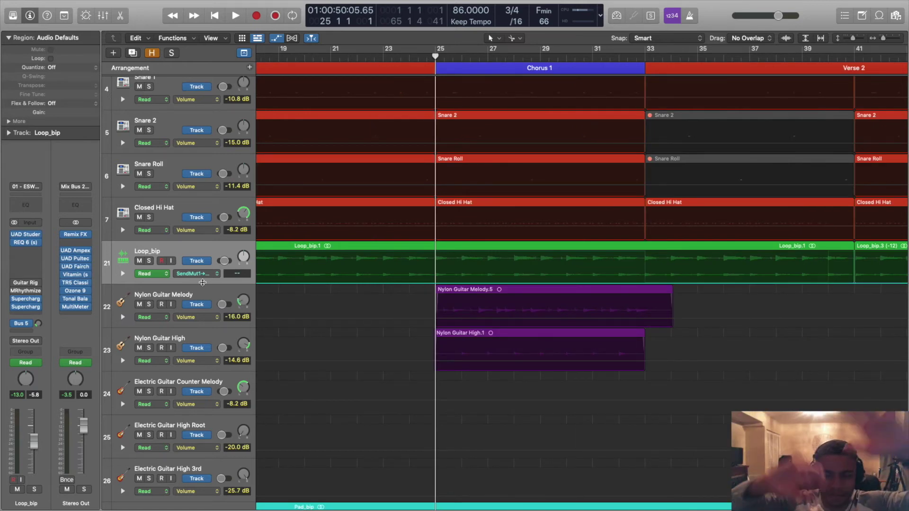
scroll(426, 241, "left", 2)
scroll(427, 240, "down", 1)
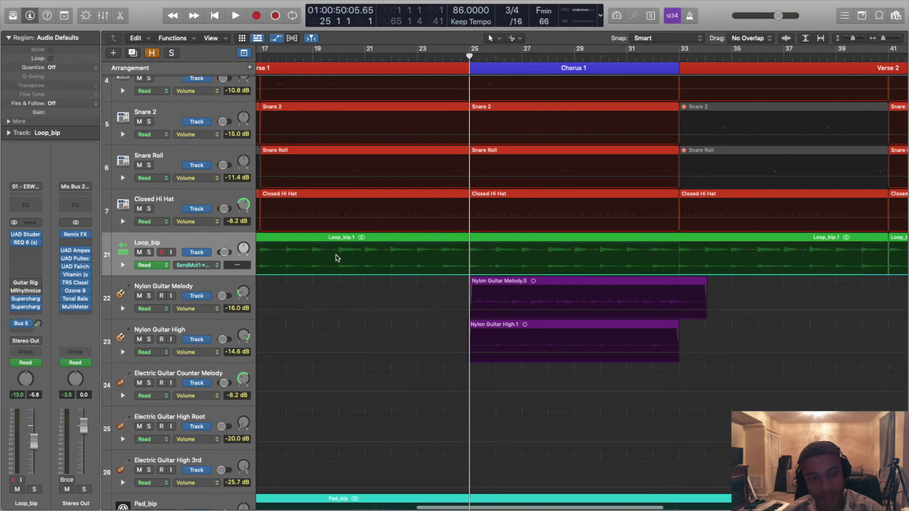
Display Loop_bip's Send 1 level automation and add a point at -28.1 dB at bar 25.
left_click(39, 325)
scroll(497, 83, "right", 2)
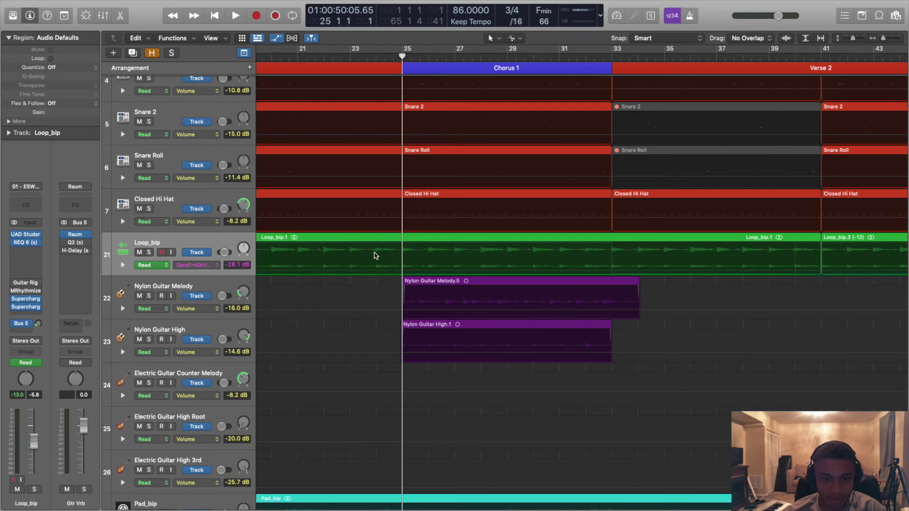
left_click(368, 272)
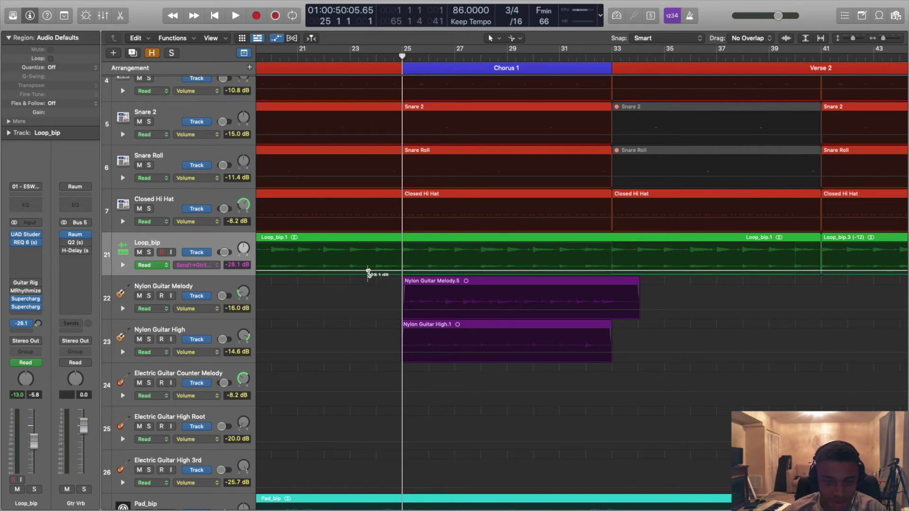
scroll(368, 273, "down", 1)
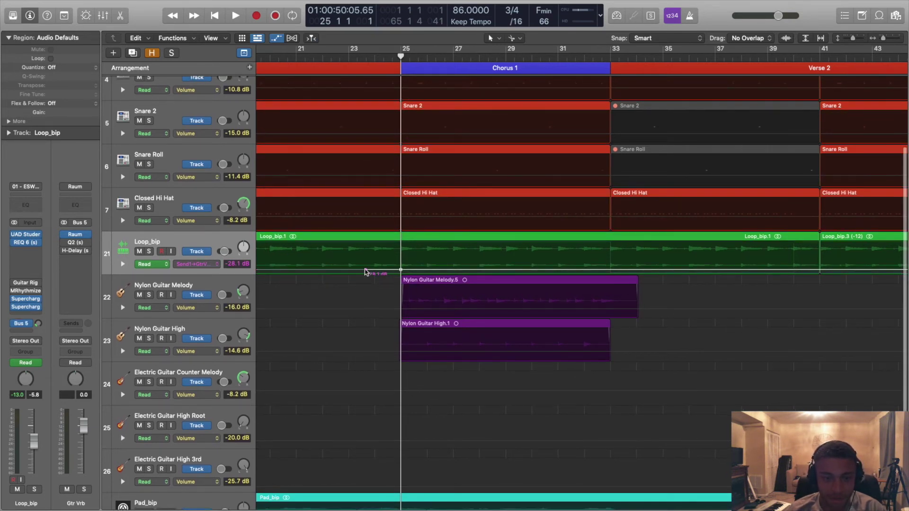
Ramp Loop_bip's Send 1 level up to +1.4 dB at bar 29 and back down to -28.1 dB at bar 33.
left_click(506, 57)
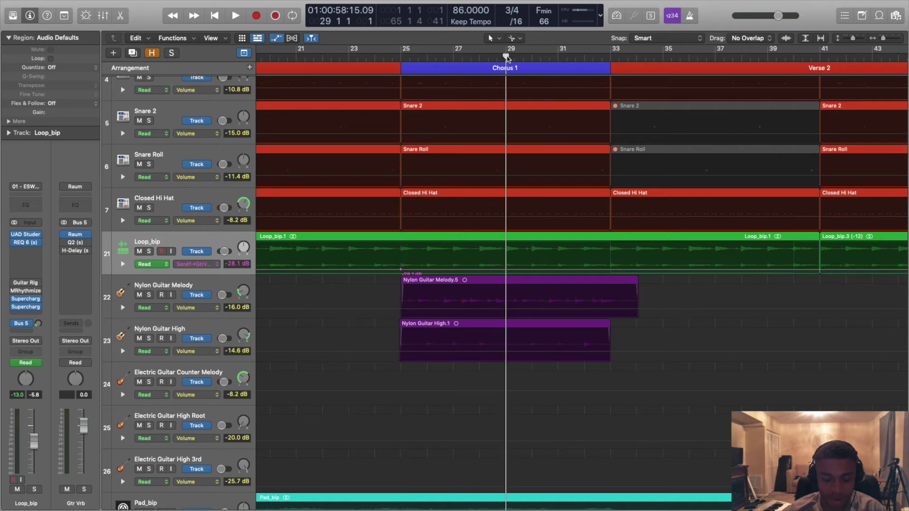
left_click_drag(506, 269, 506, 251)
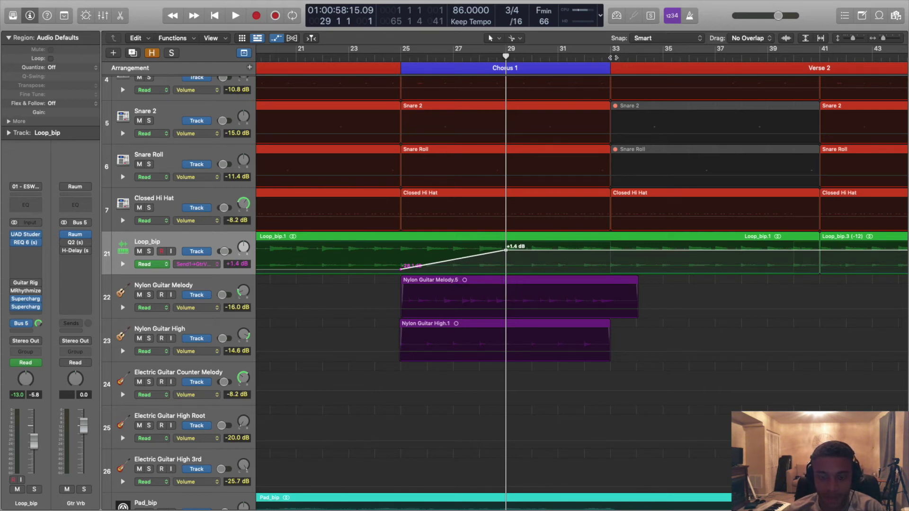
left_click(611, 57)
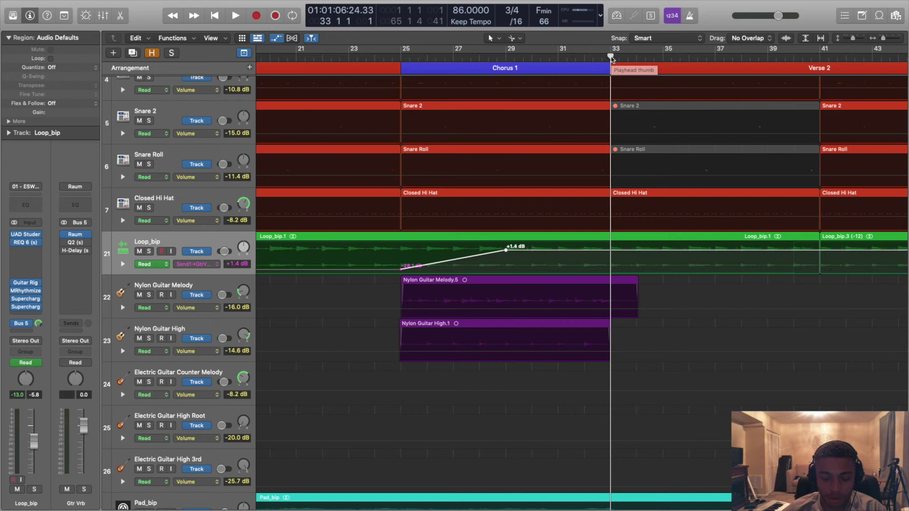
key("super+v")
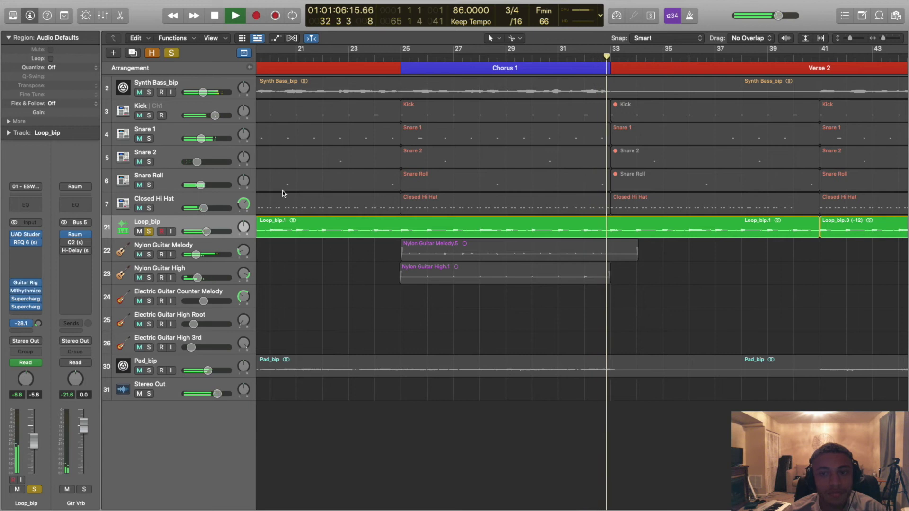
Stop playback and review Loop_bip's Send 1 level curve, then unsolo the track and hide the automation lanes.
key("space")
key("a")
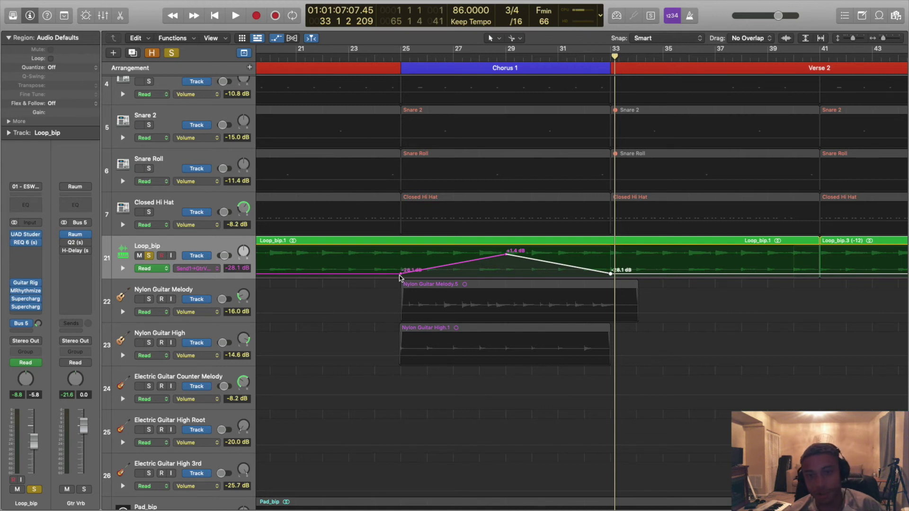
key("s")
key("a")
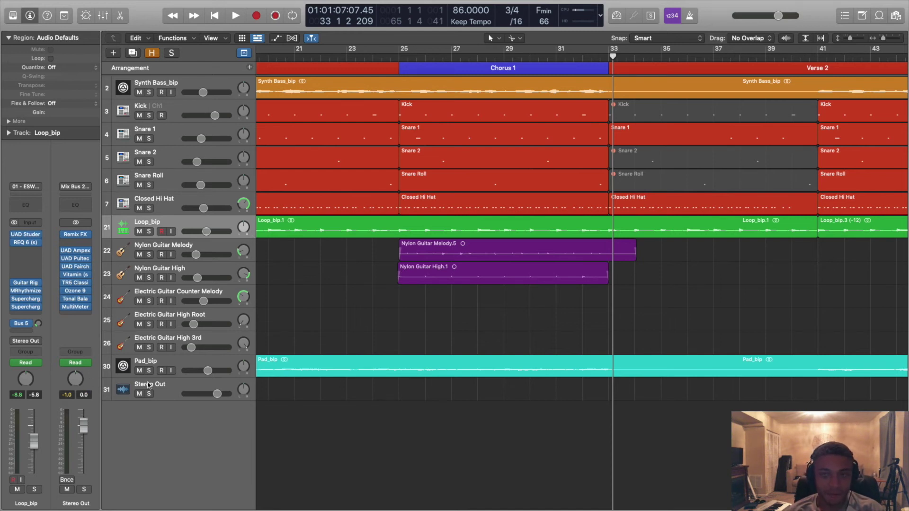
Select the Stereo Out track, play Verse 2 from bar 41, and return the playhead to bar 45.
left_click(187, 385)
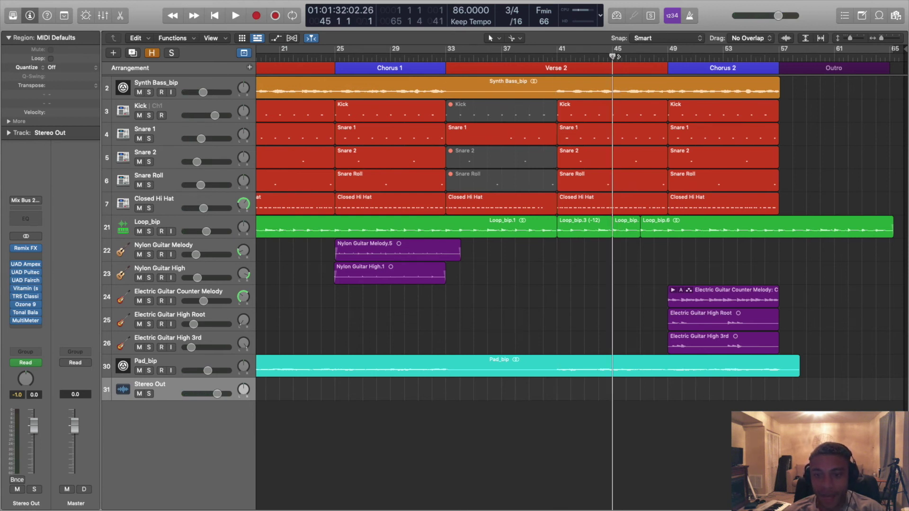
mouse_move(30, 253)
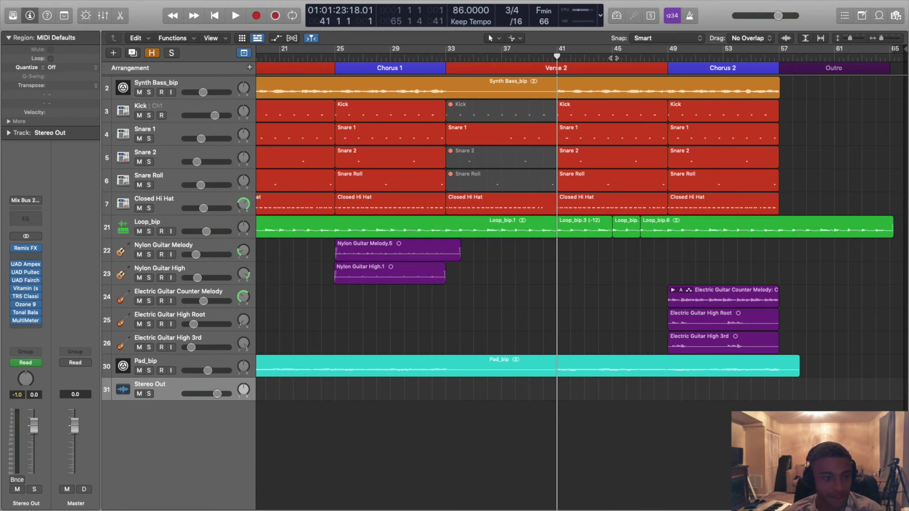
key("space")
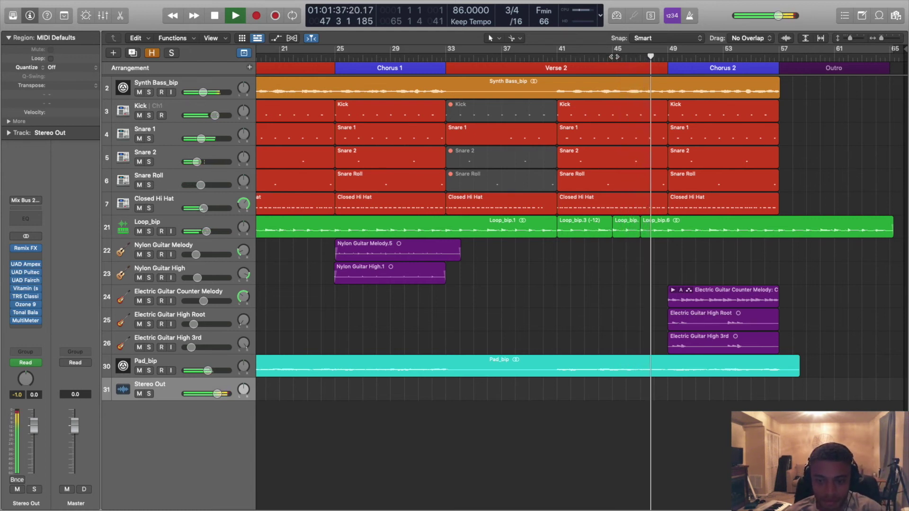
left_click(614, 56)
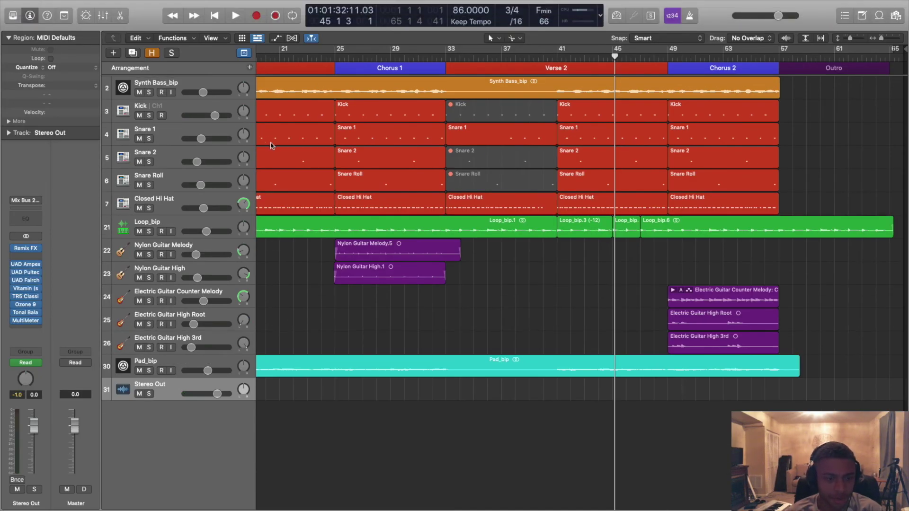
Open the mixer and show the stereo output channel as an output track, then close the mixer and select the Stereo Out track.
key("x")
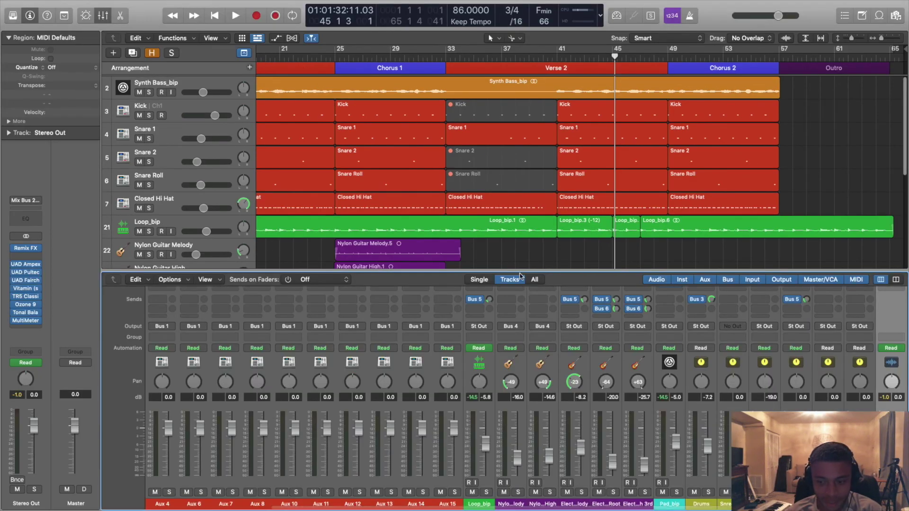
right_click(861, 364)
left_click(861, 365)
right_click(861, 369)
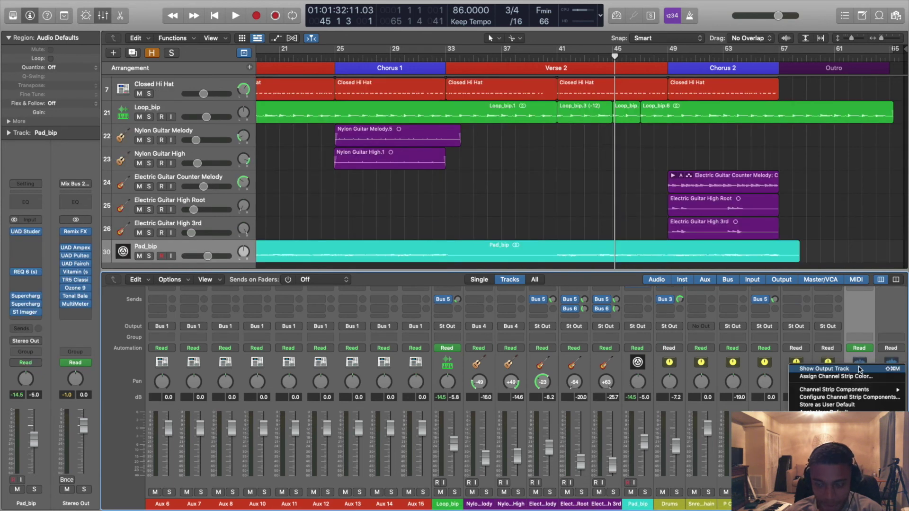
left_click(861, 368)
key("x")
left_click(166, 390)
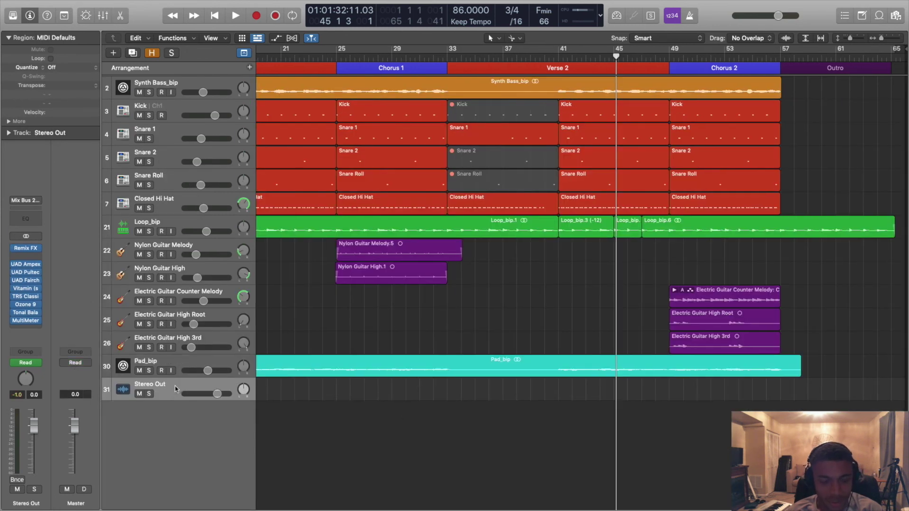
Show the automation lanes and set Stereo Out's automation mode to Write, accepting the warning.
key("a")
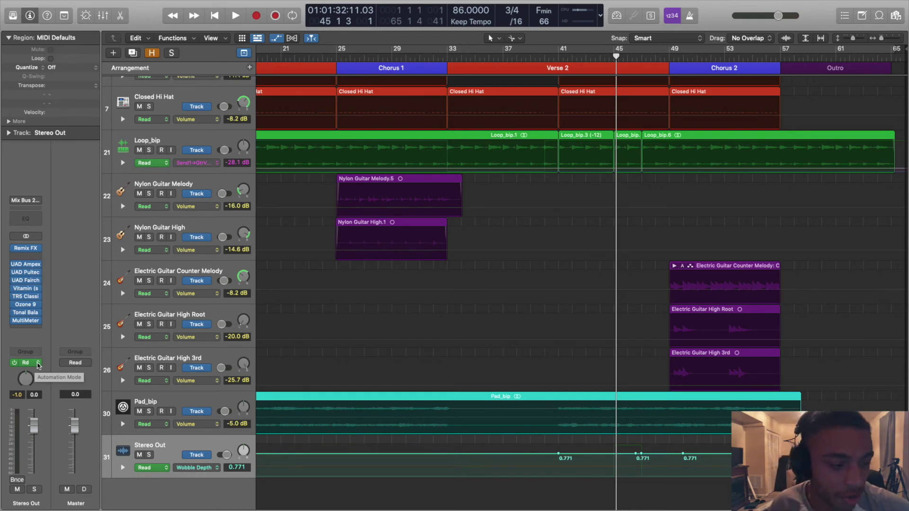
left_click(39, 363)
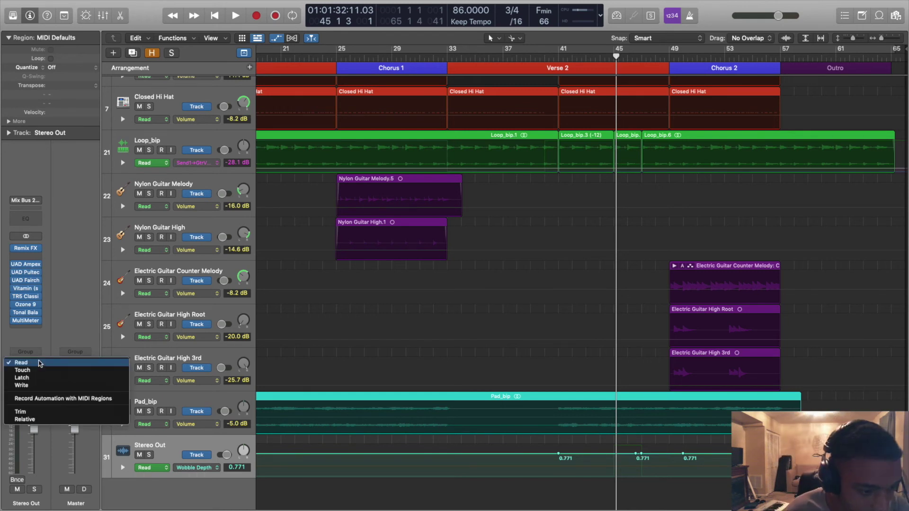
left_click(37, 386)
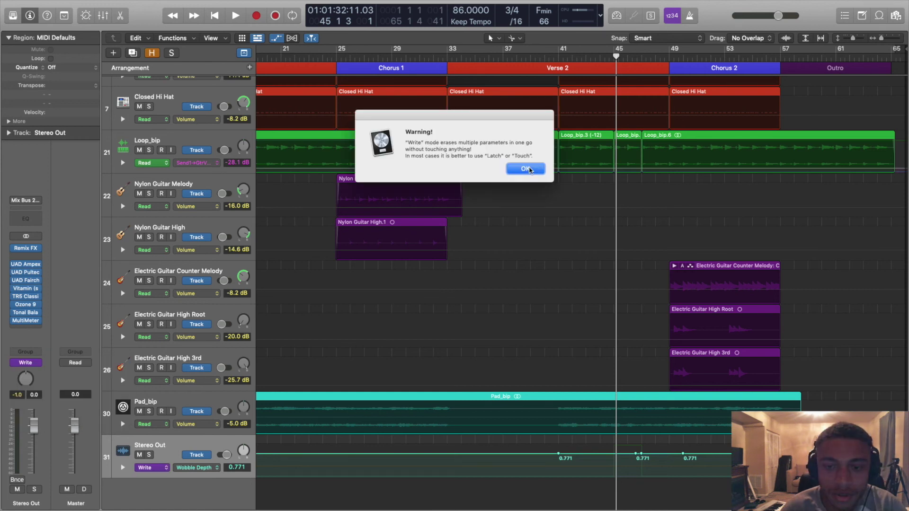
left_click(531, 170)
Record a Remix FX filter cutoff and resonance move on Stereo Out, playing from about bar 44 and releasing the filter at bar 49.
mouse_move(700, 224)
left_mouse_down()
mouse_move(705, 214)
mouse_move(703, 221)
left_mouse_up()
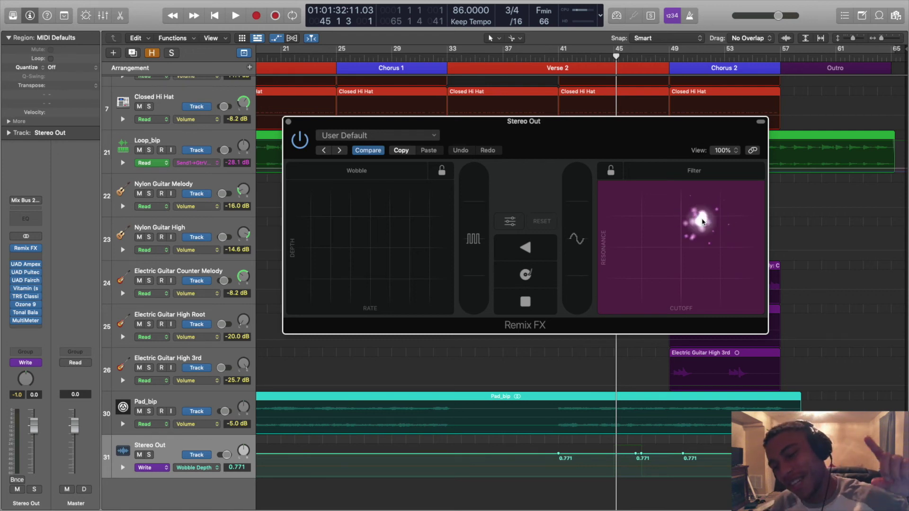
left_click_drag(703, 221, 709, 218)
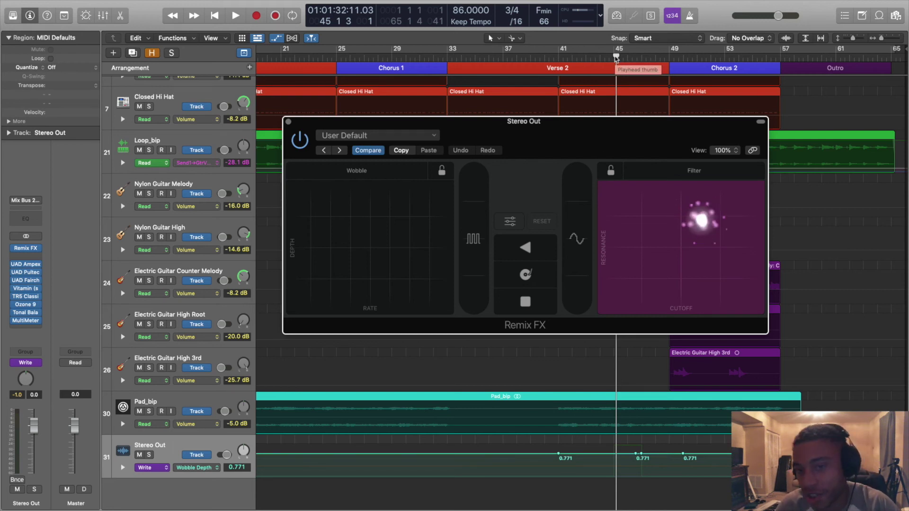
left_click(599, 58)
key("space")
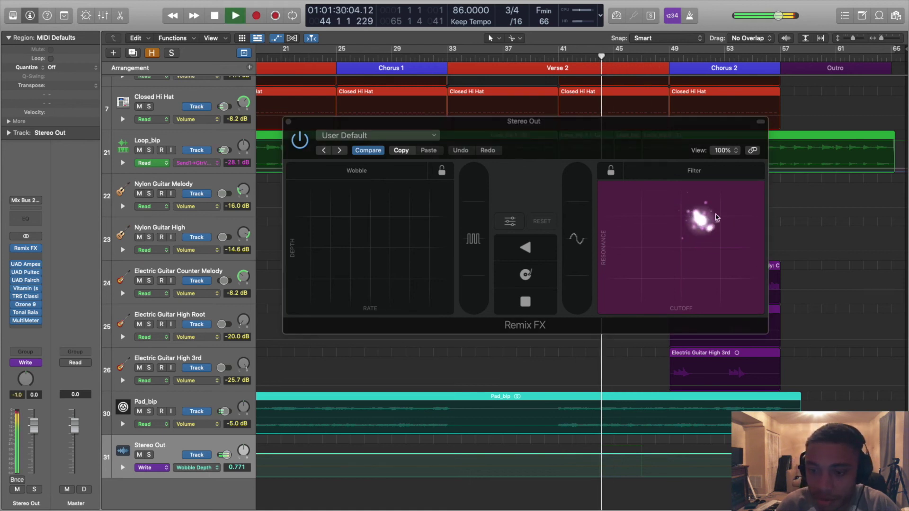
left_click(703, 225)
left_click_drag(703, 225, 691, 268)
key("space")
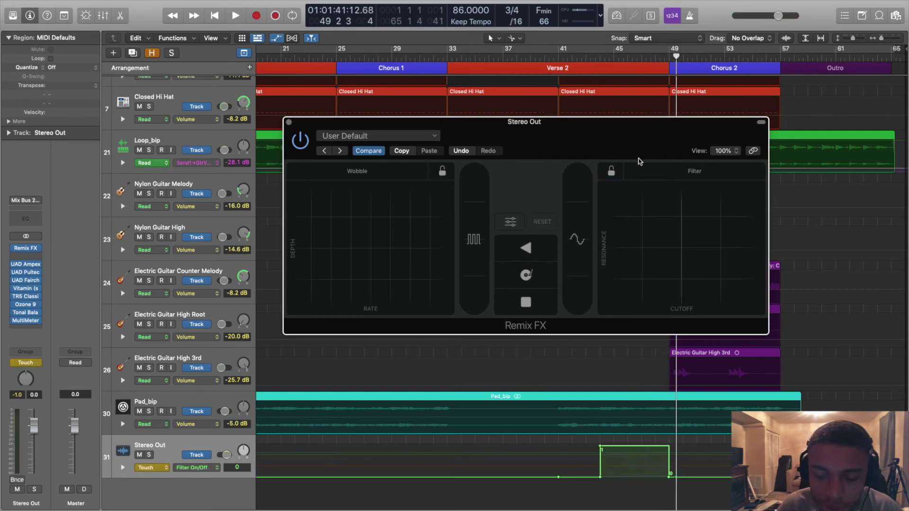
Return Stereo Out's automation mode to Read and play back the recorded filter automation from bar 43 into Chorus 2.
left_click(40, 363)
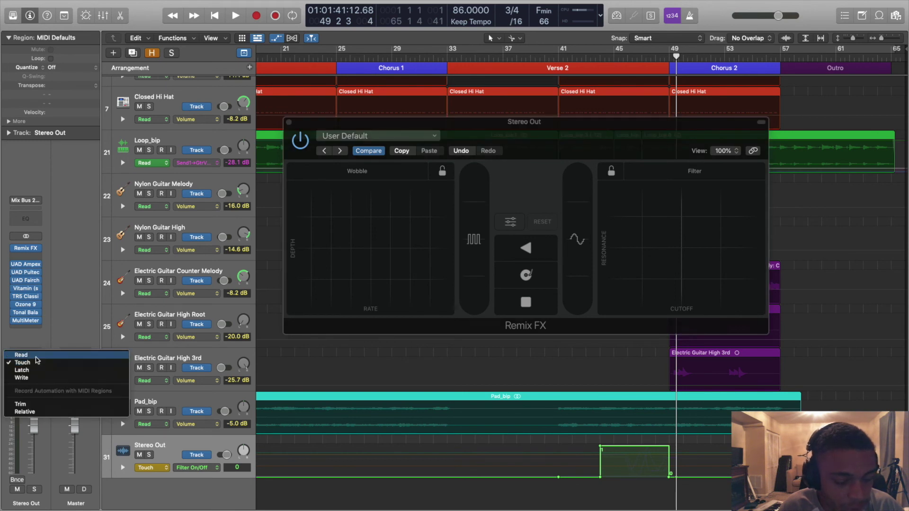
left_click(38, 355)
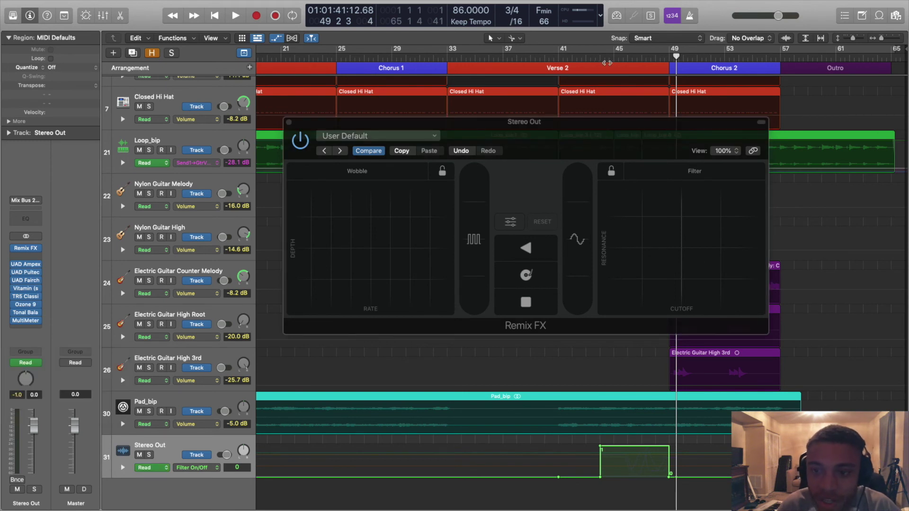
double_click(587, 56)
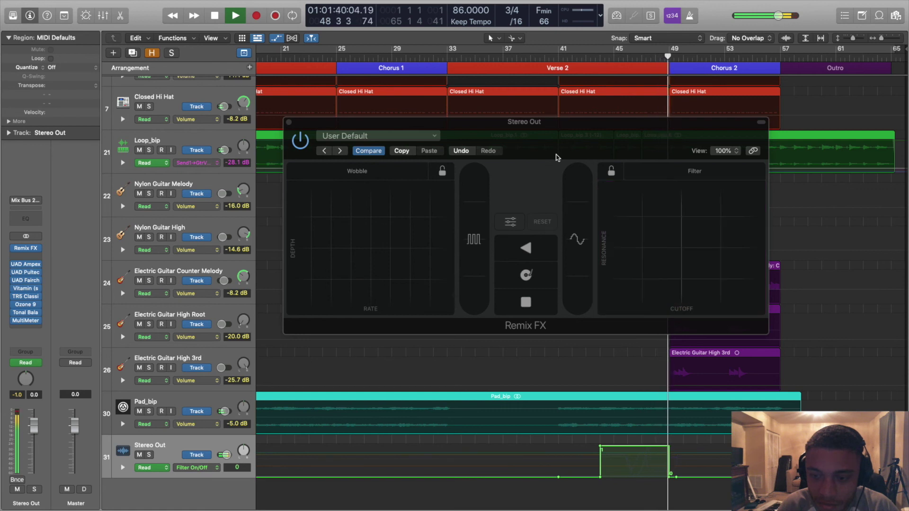
key("space")
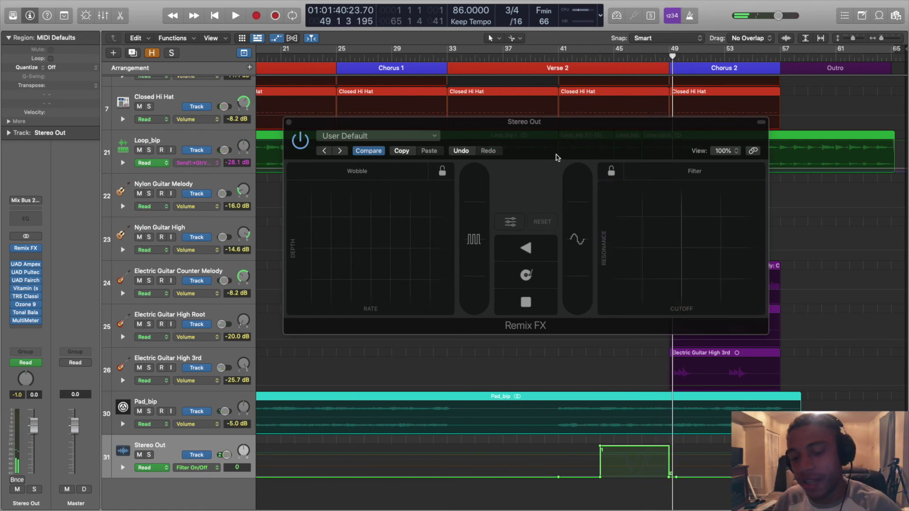
Place the playhead at bar 45 and move the start of Stereo Out's Filter On/Off automation there.
left_click(614, 56)
left_click(616, 445)
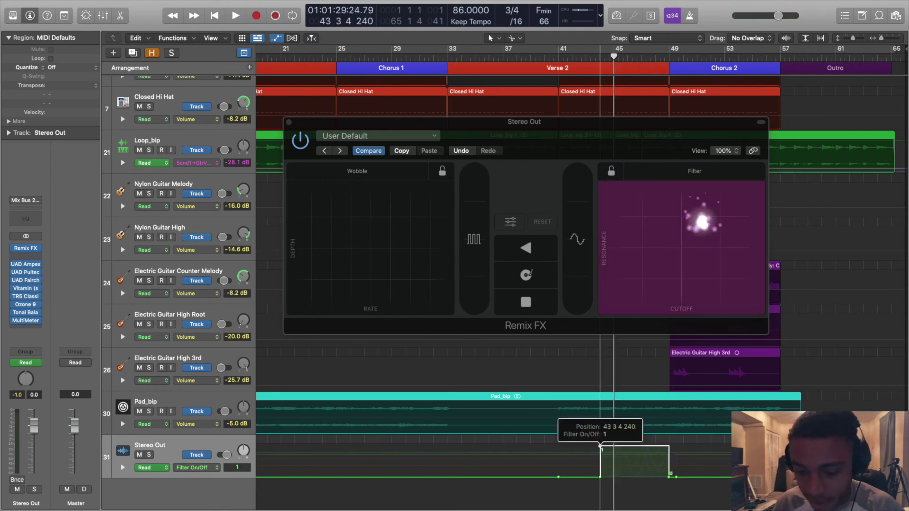
left_click(601, 448)
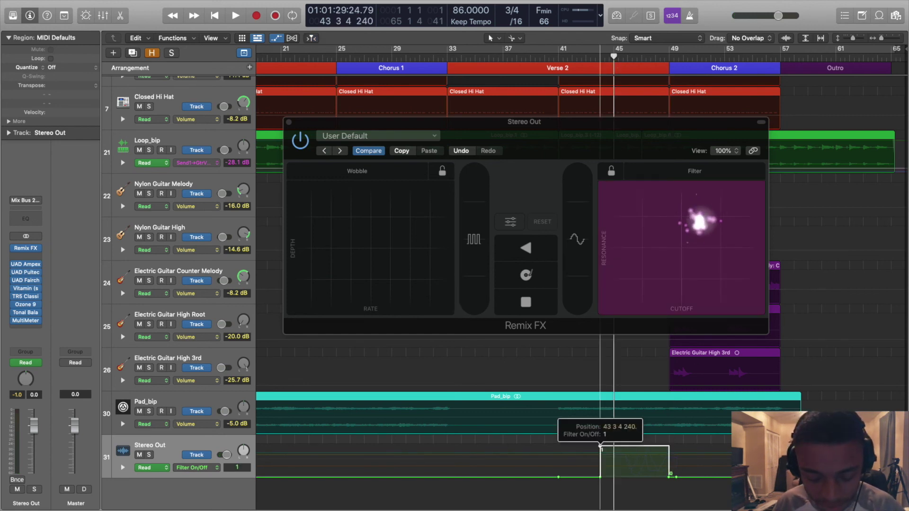
left_click_drag(601, 449, 615, 466)
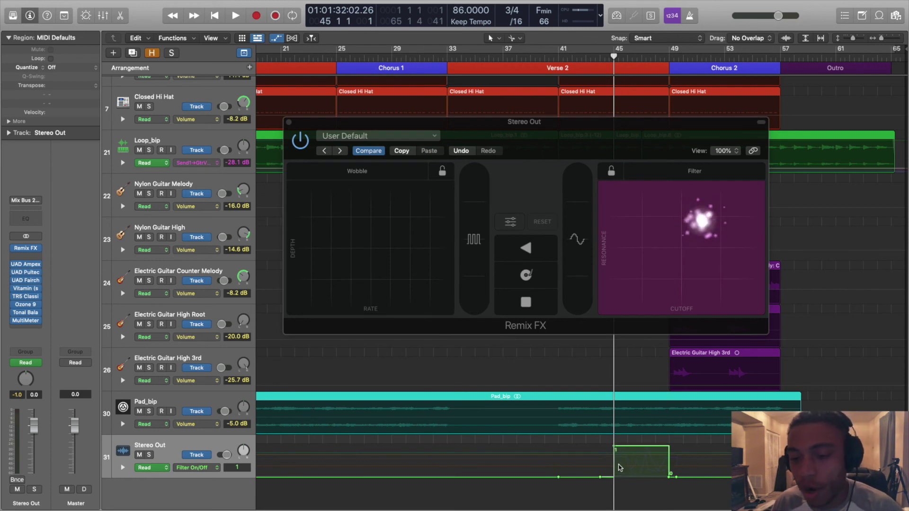